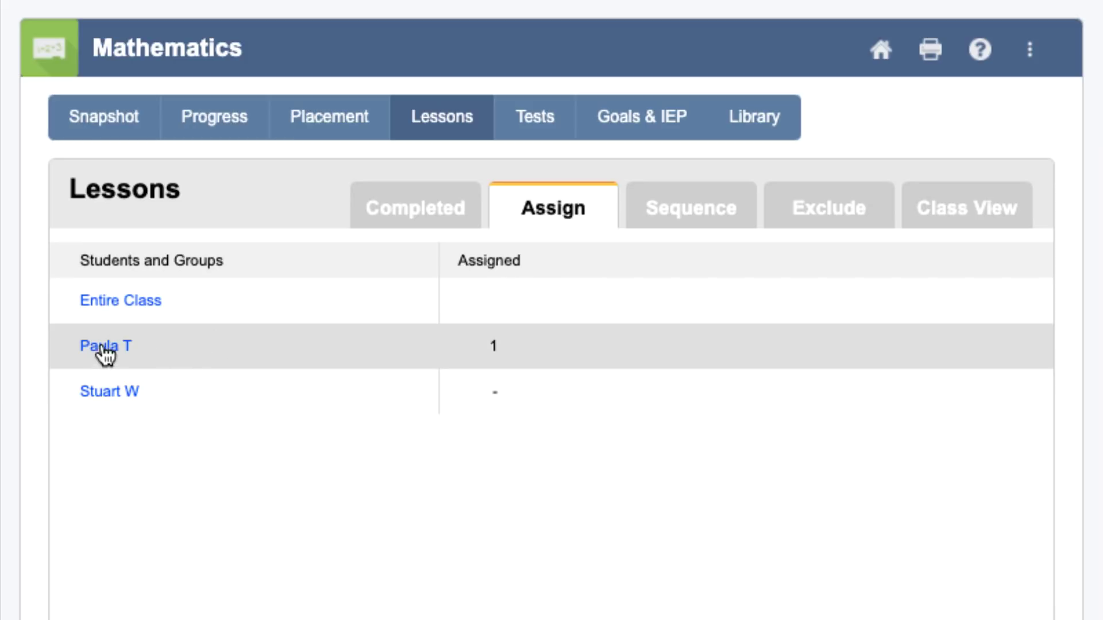
Open the first listed student's Grade 4 lessons and expand Partial Product Algorithm with One Digit.
left_click(104, 349)
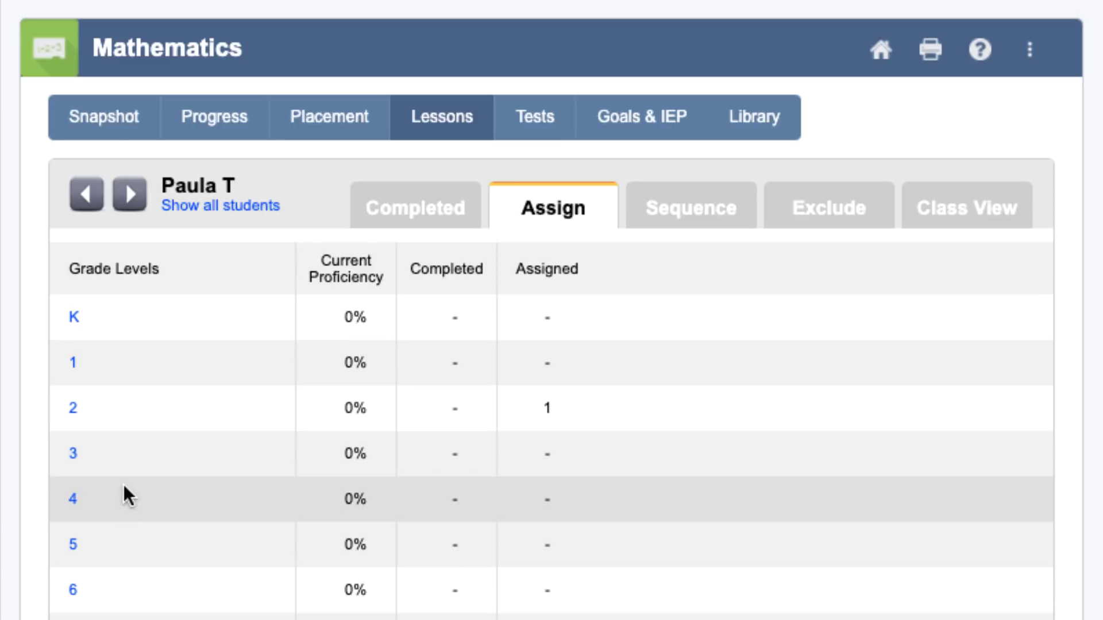
left_click(73, 499)
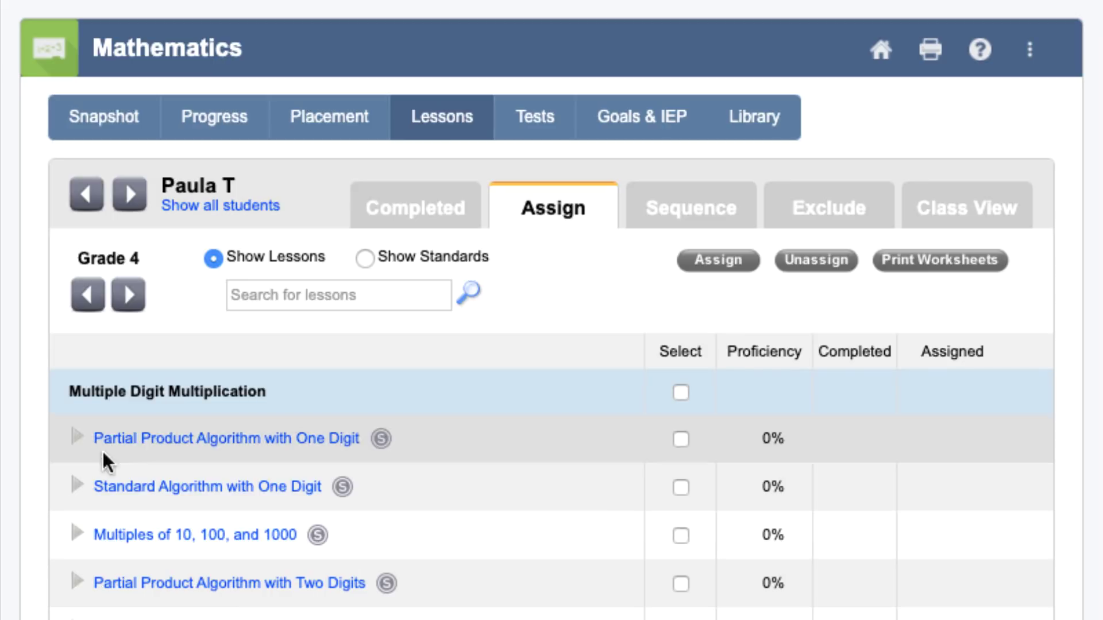
left_click(77, 438)
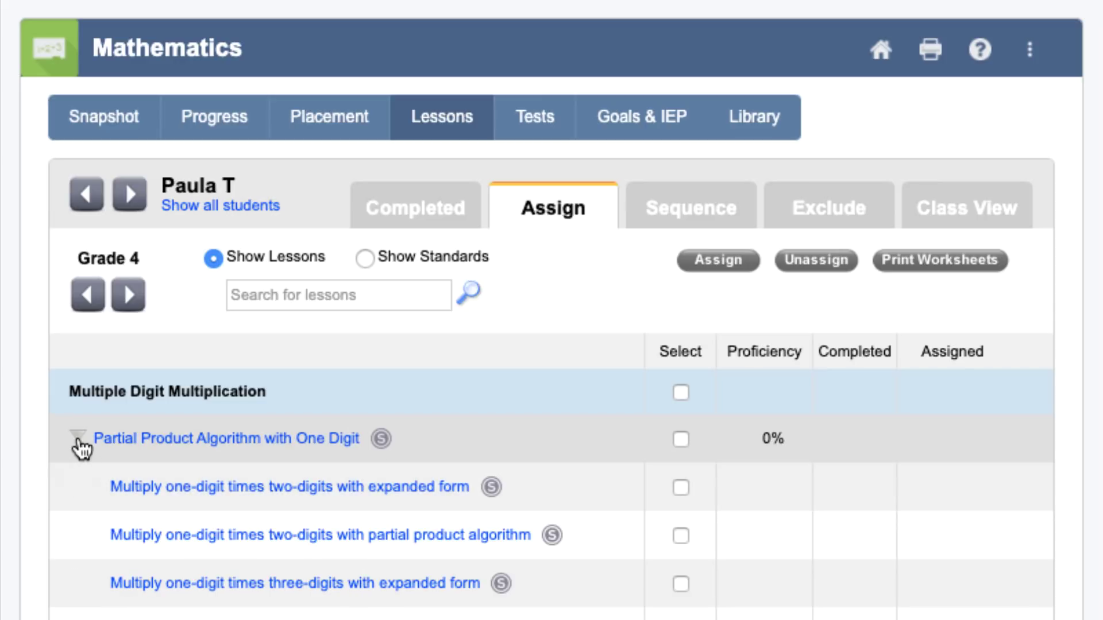
Assign only the two "Multiply one-digit times two-digits" lessons, placed at the Top of the sequence and kept out of the student's Assignments tab.
left_click(680, 438)
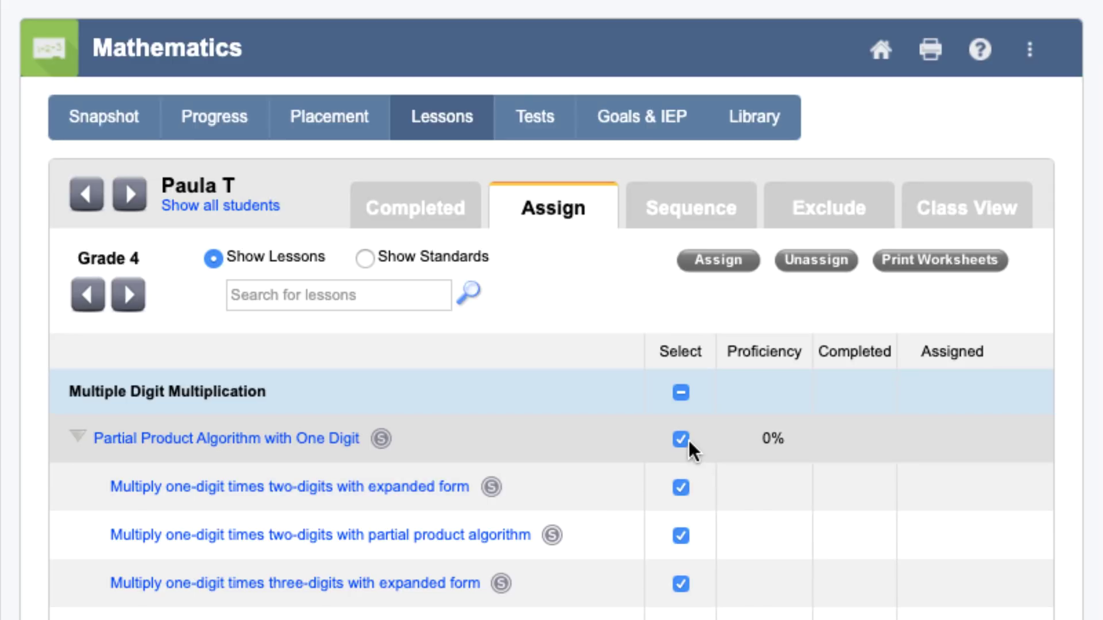
left_click(681, 393)
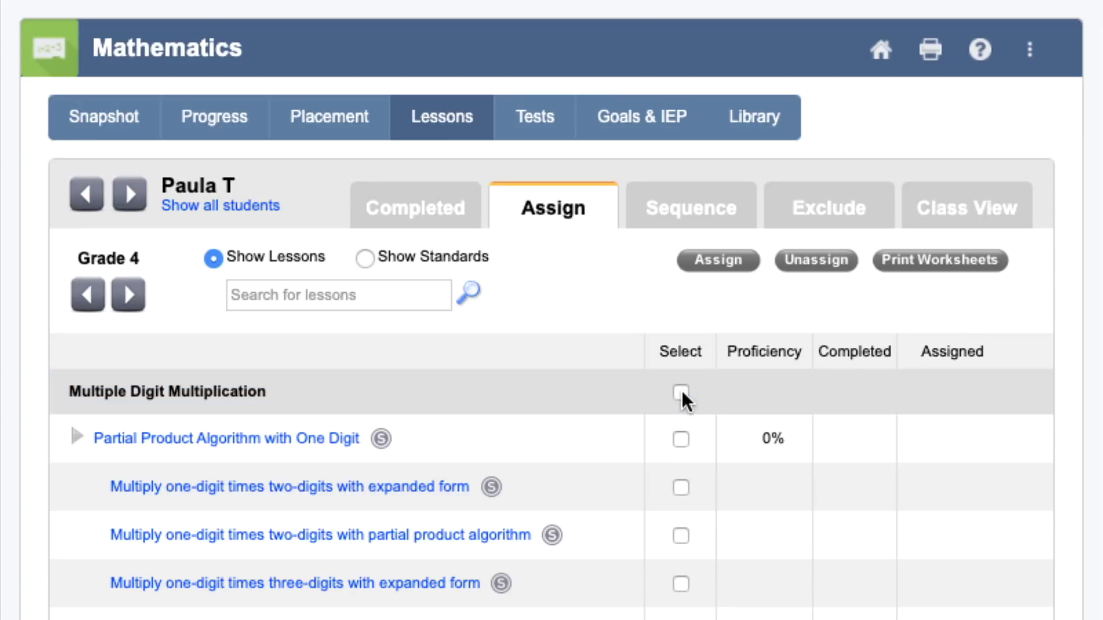
left_click(681, 488)
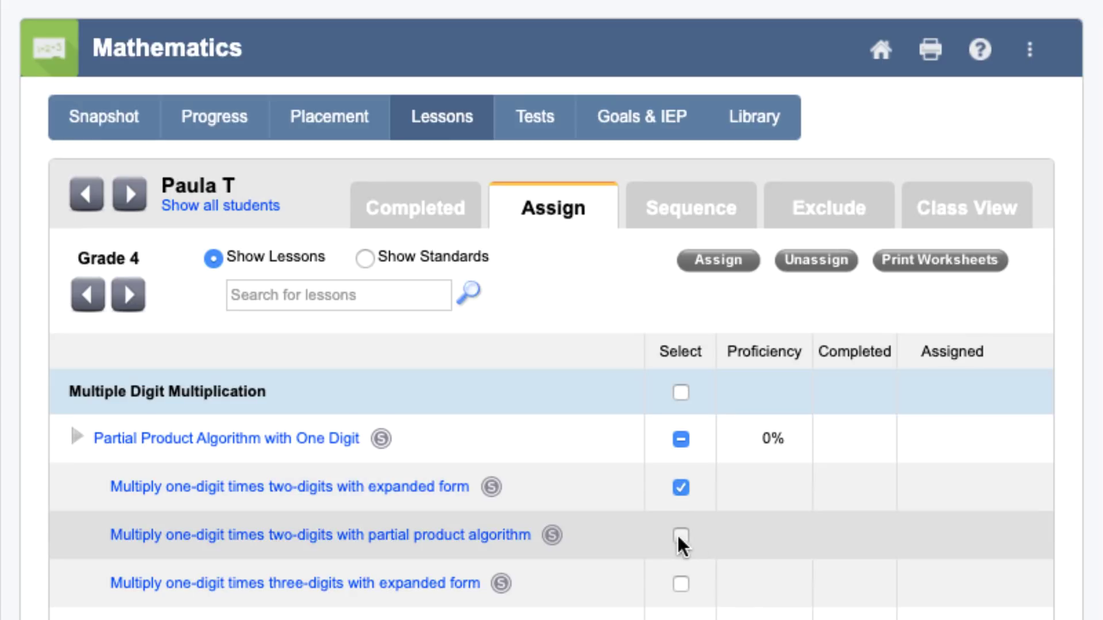
left_click(681, 537)
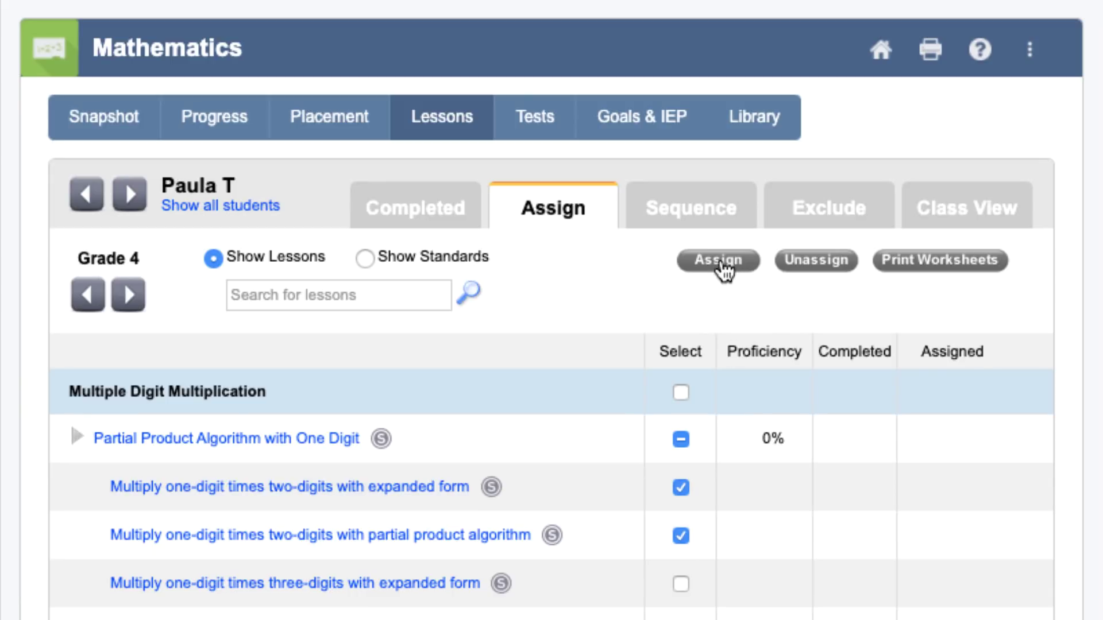
left_click(720, 262)
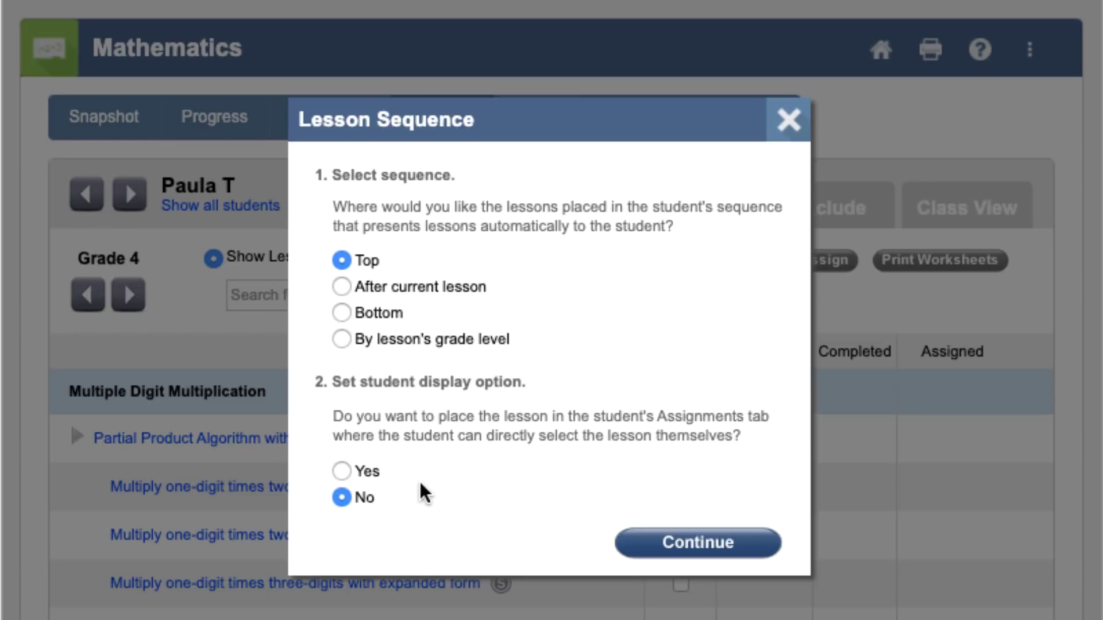
left_click(696, 553)
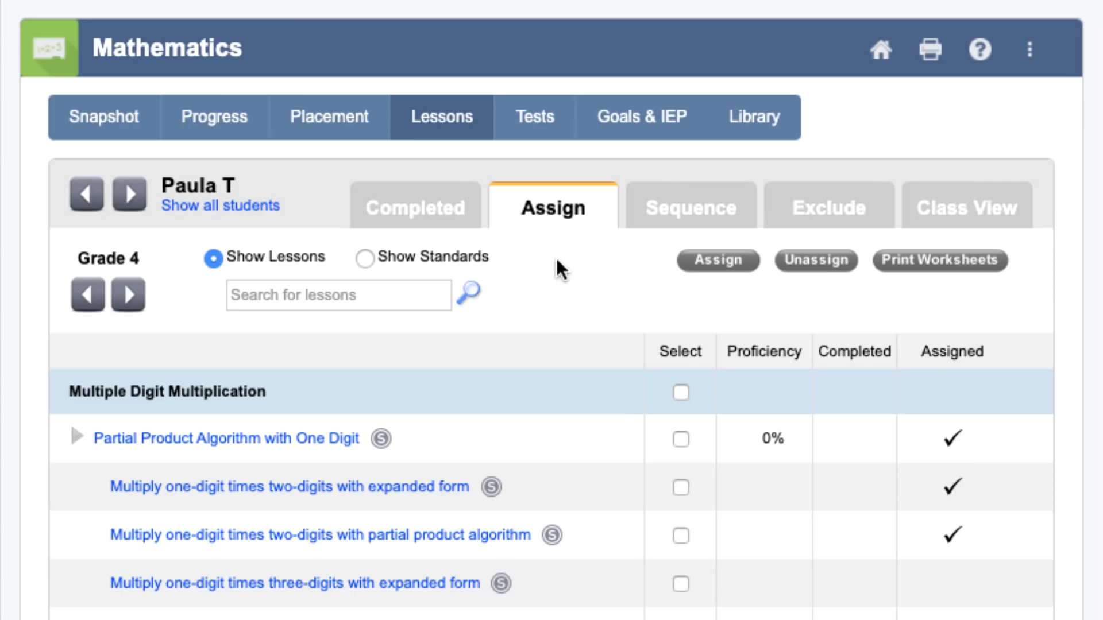
Move the Odd and Even lesson above Partial Product Algorithm with One Digit in the student's lesson sequence.
left_click(695, 213)
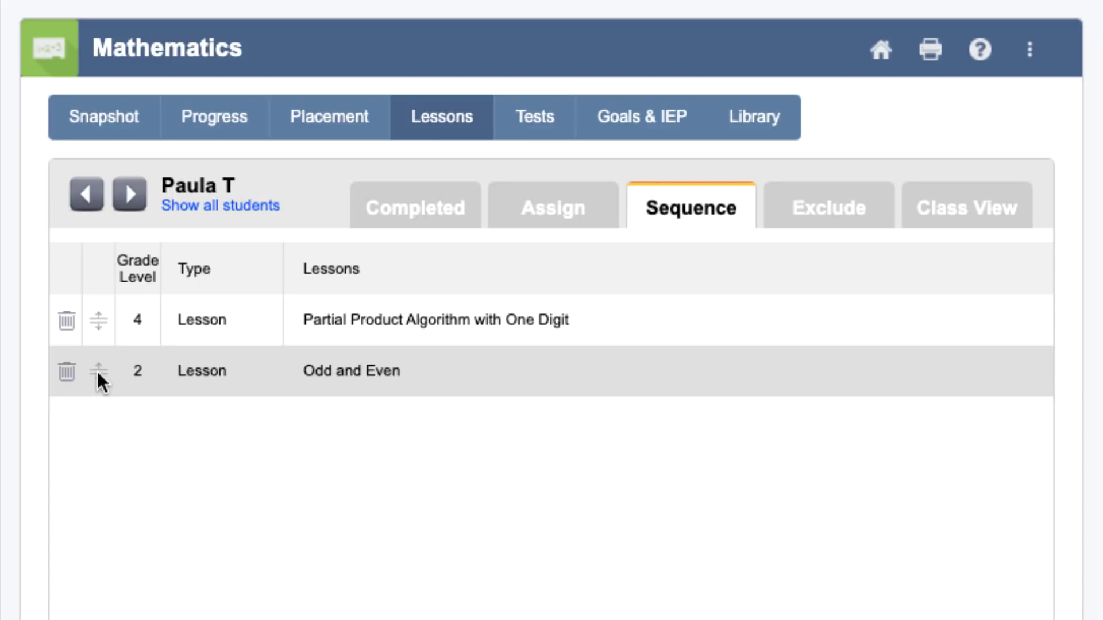
left_click_drag(97, 371, 95, 316)
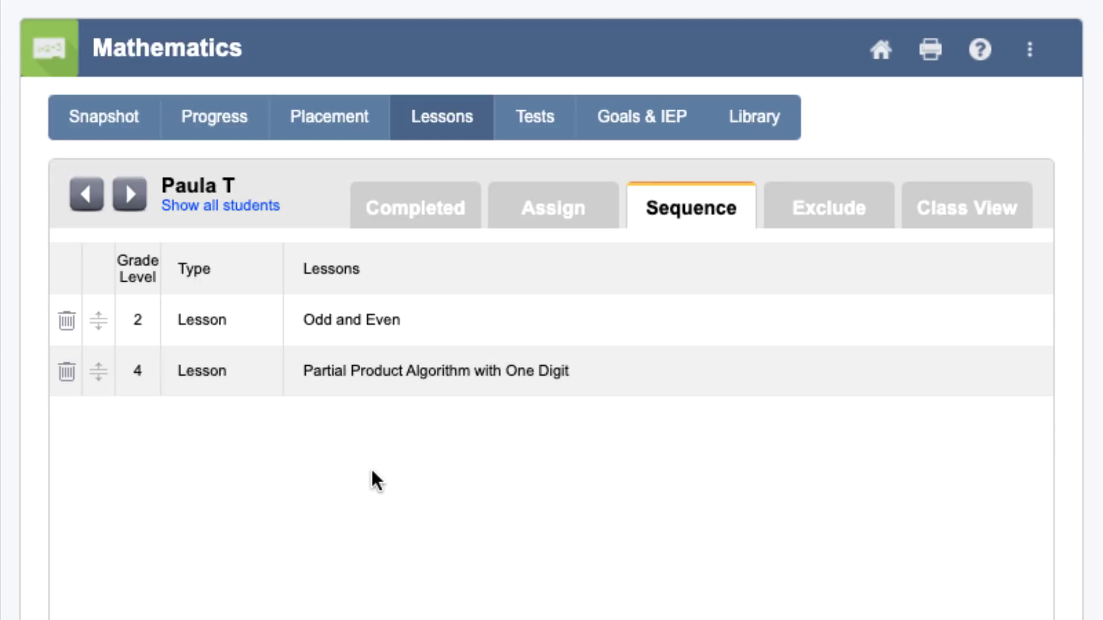
Return to the lesson assignment list for all students and open the Mathematics progress view.
left_click(566, 208)
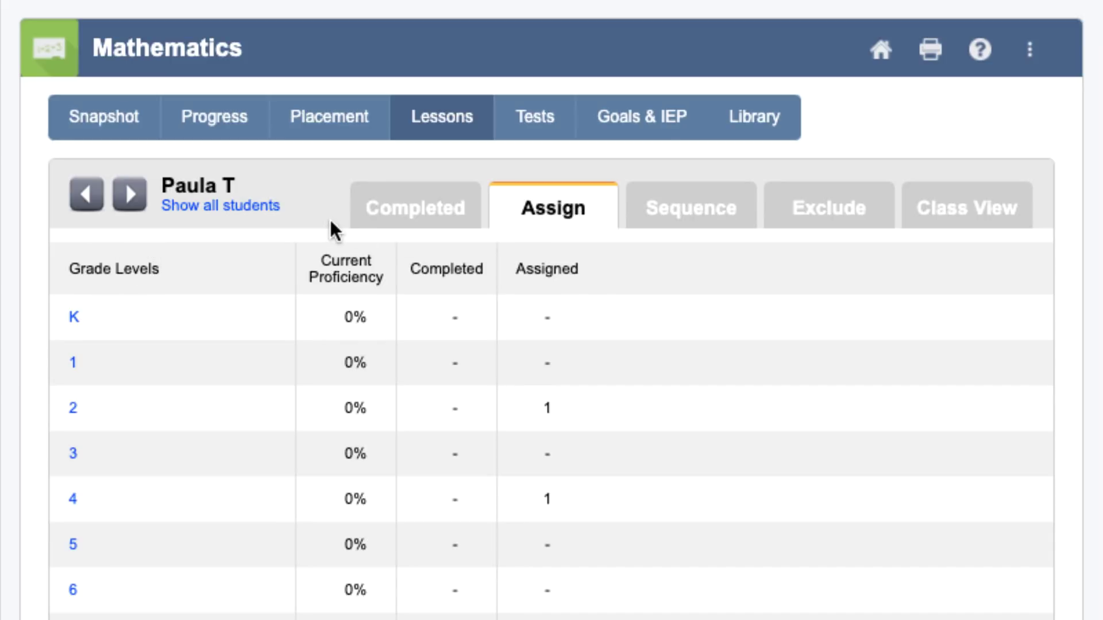
left_click(229, 207)
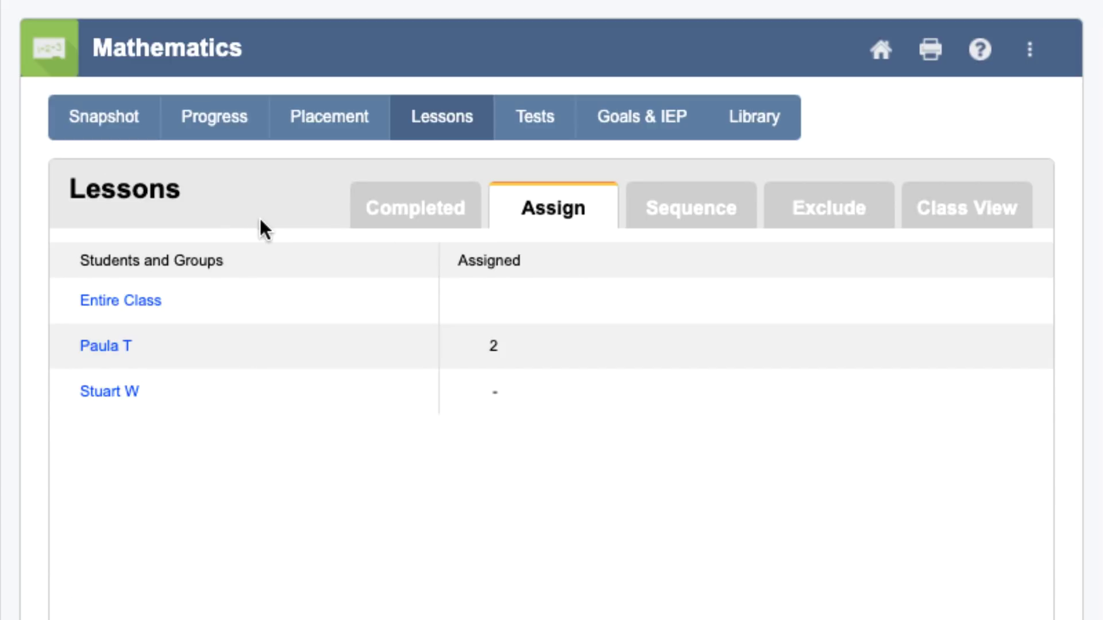
left_click(217, 122)
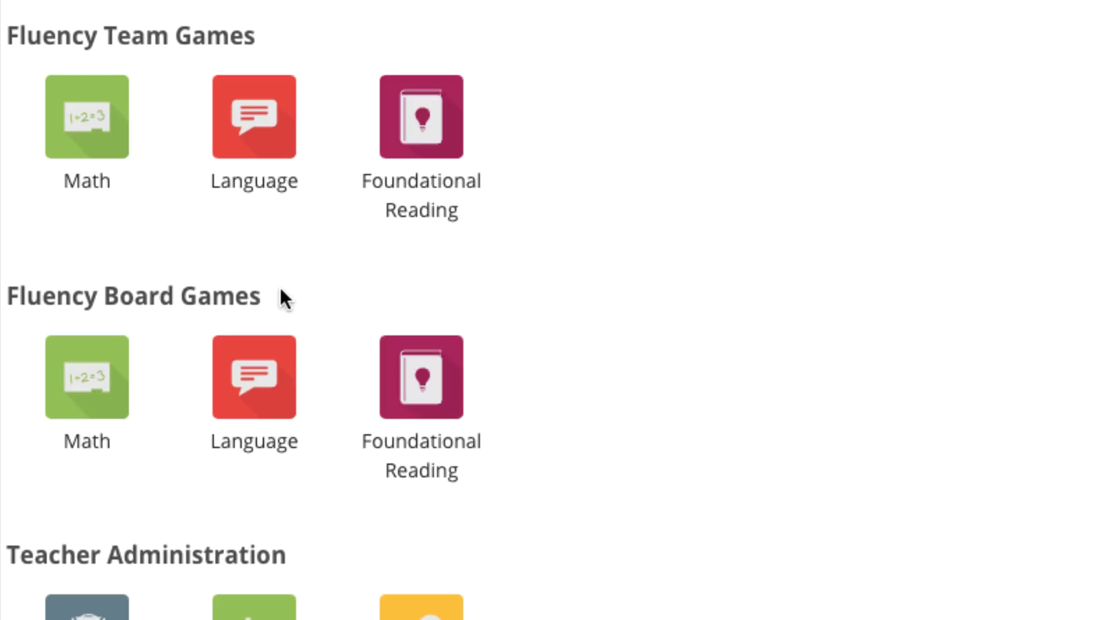
Start assigning skills in Math Fluency Board Games with only the first listed student selected.
left_click(94, 381)
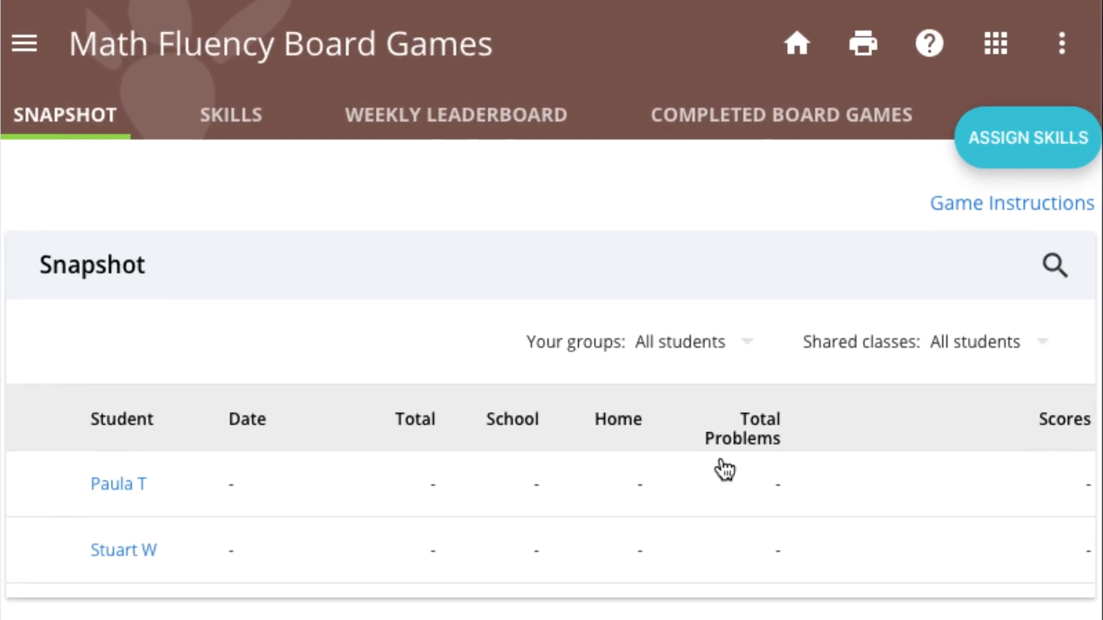
left_click(1021, 138)
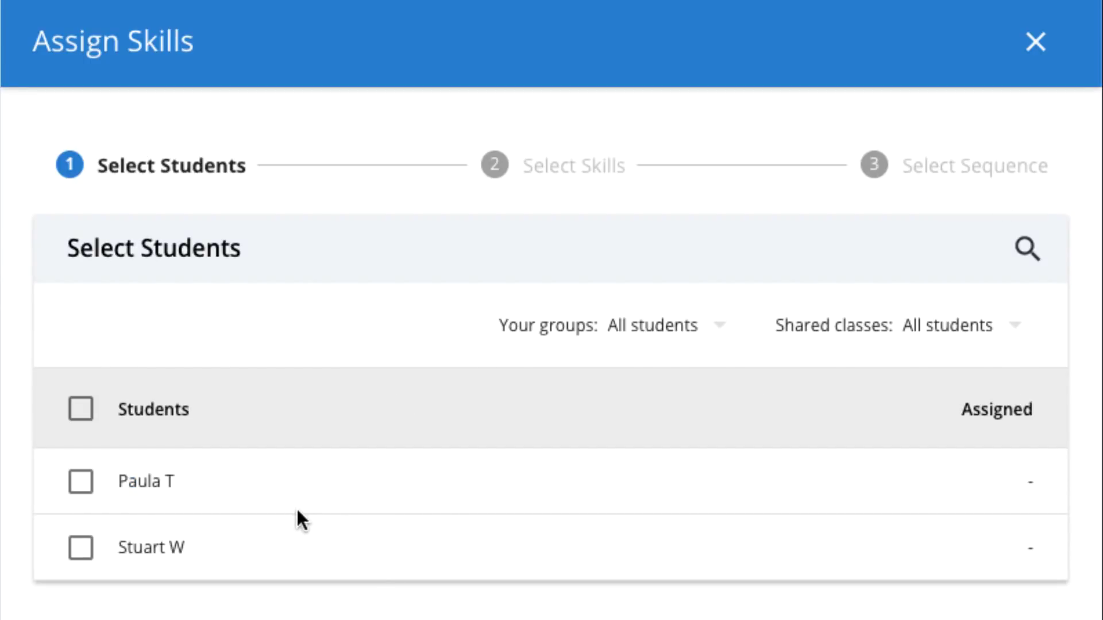
left_click(81, 481)
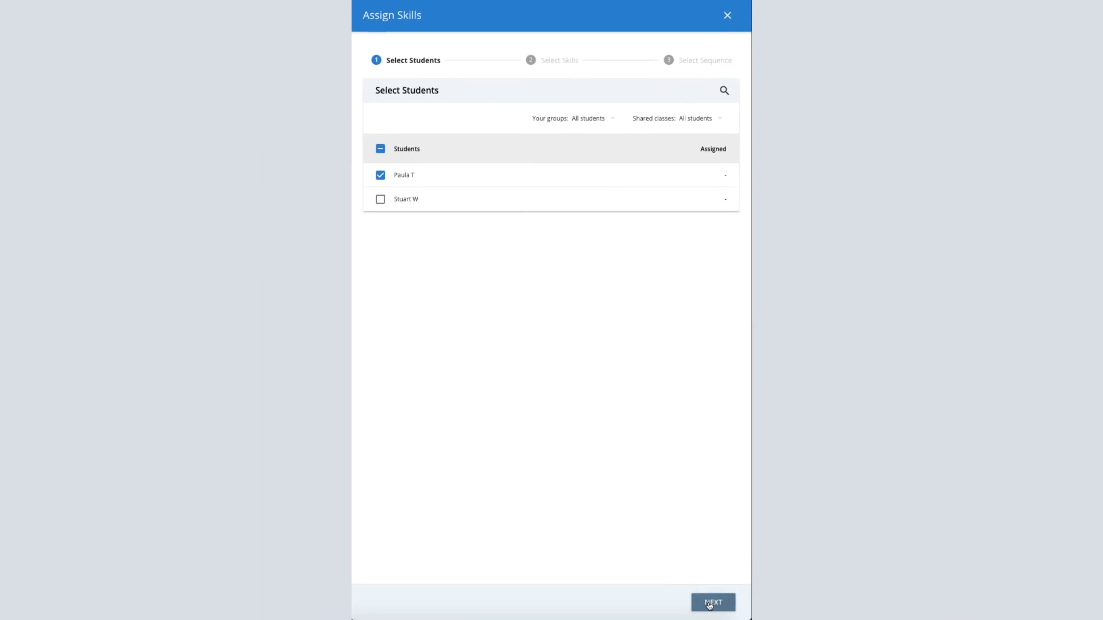
left_click(711, 603)
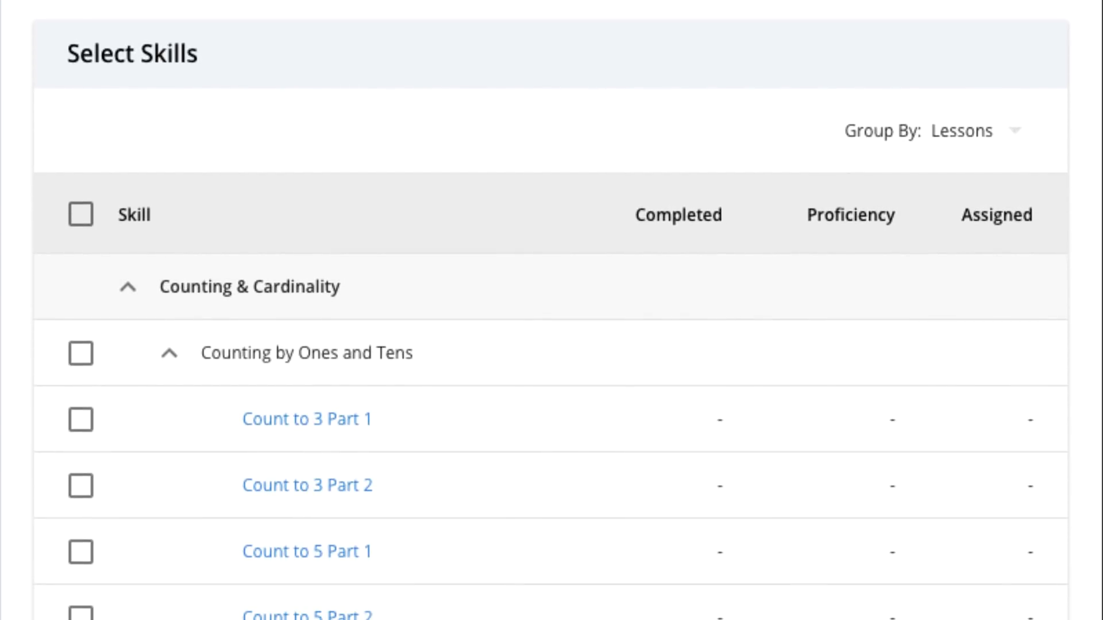
Assign the Count to 3 Part 1 and Count to 3 Part 2 skills, placed at the Top of the student's sequence.
left_click(80, 423)
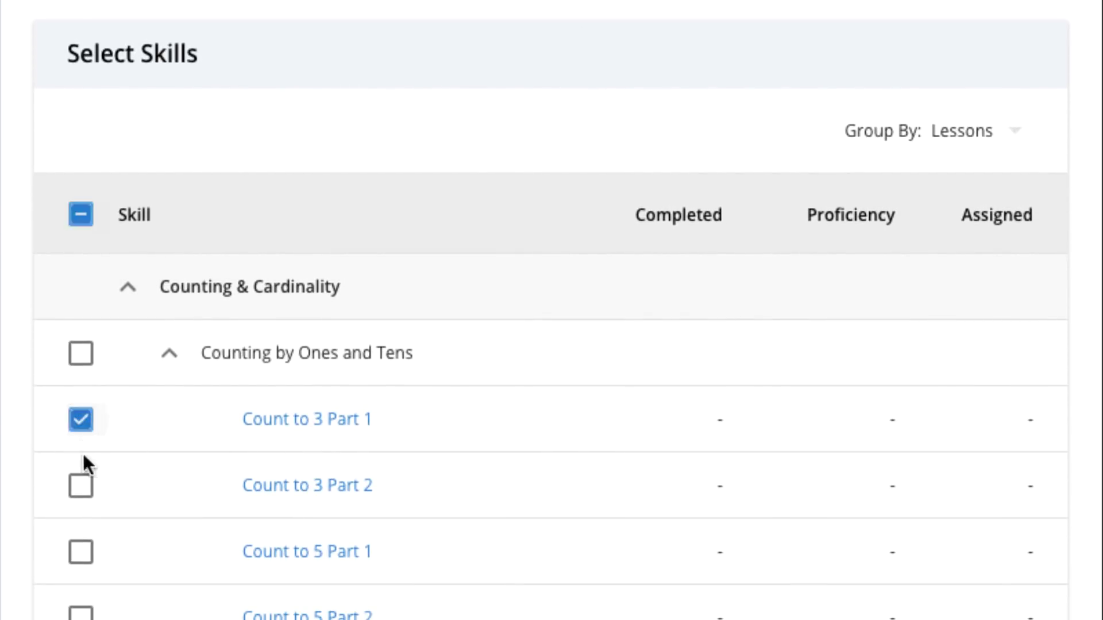
left_click(81, 488)
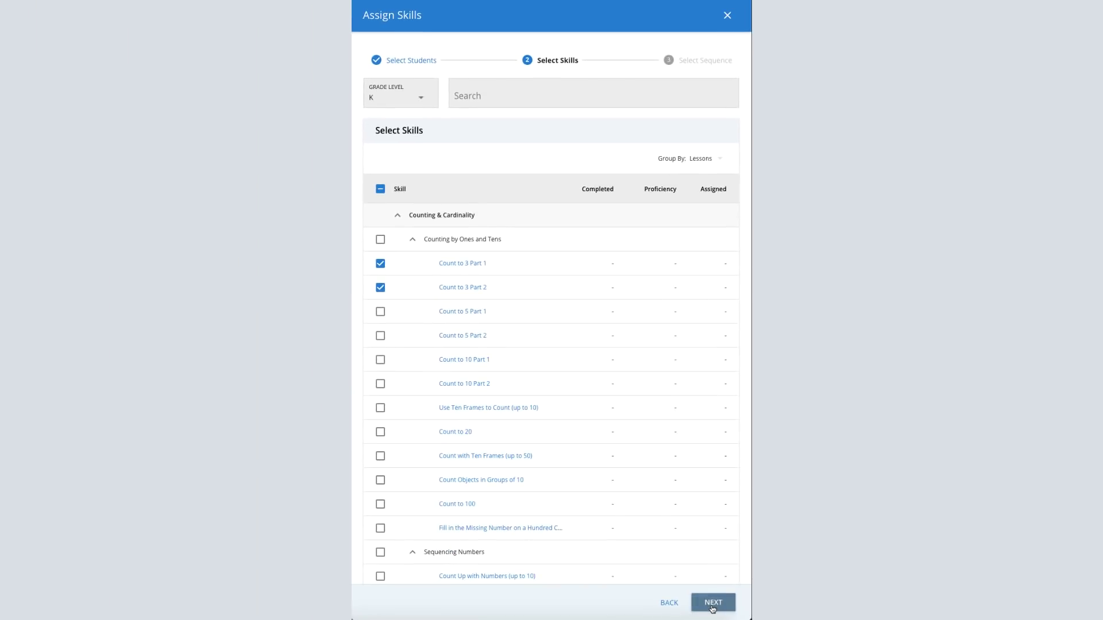
left_click(712, 604)
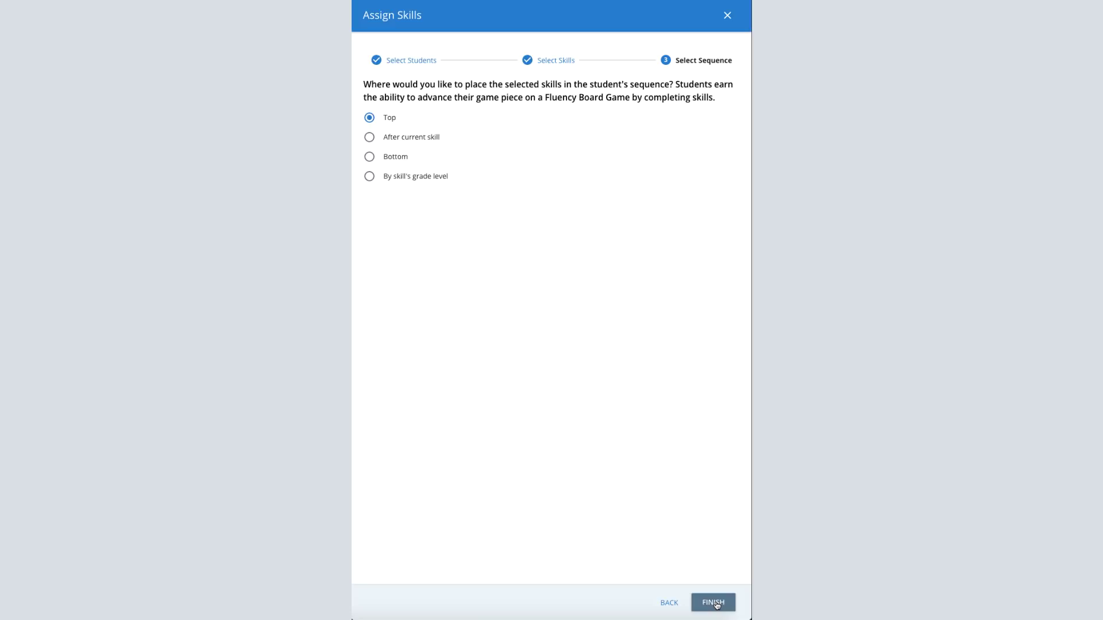
left_click(715, 603)
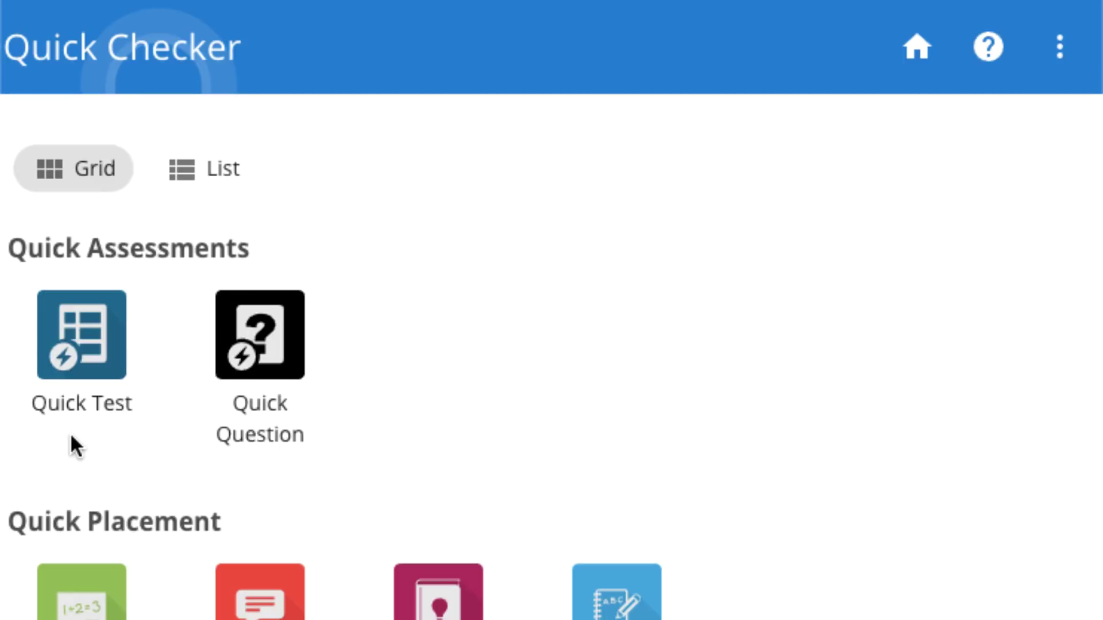
Create a new Quick Test and start adding problems from the MobyMax curriculum.
left_click(79, 405)
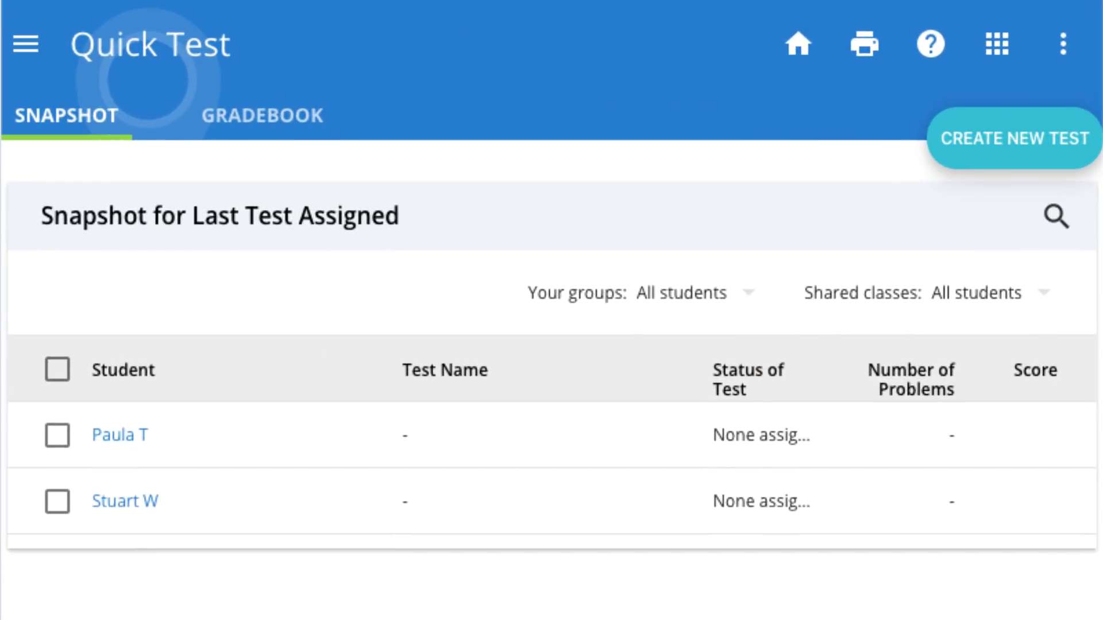
left_click(1003, 139)
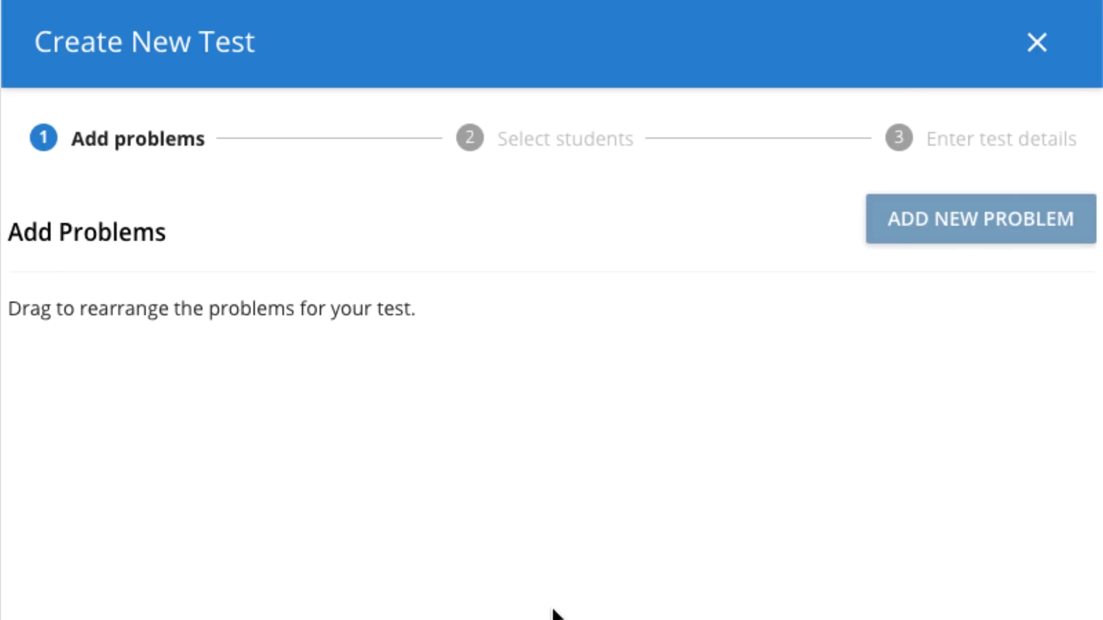
left_click(962, 238)
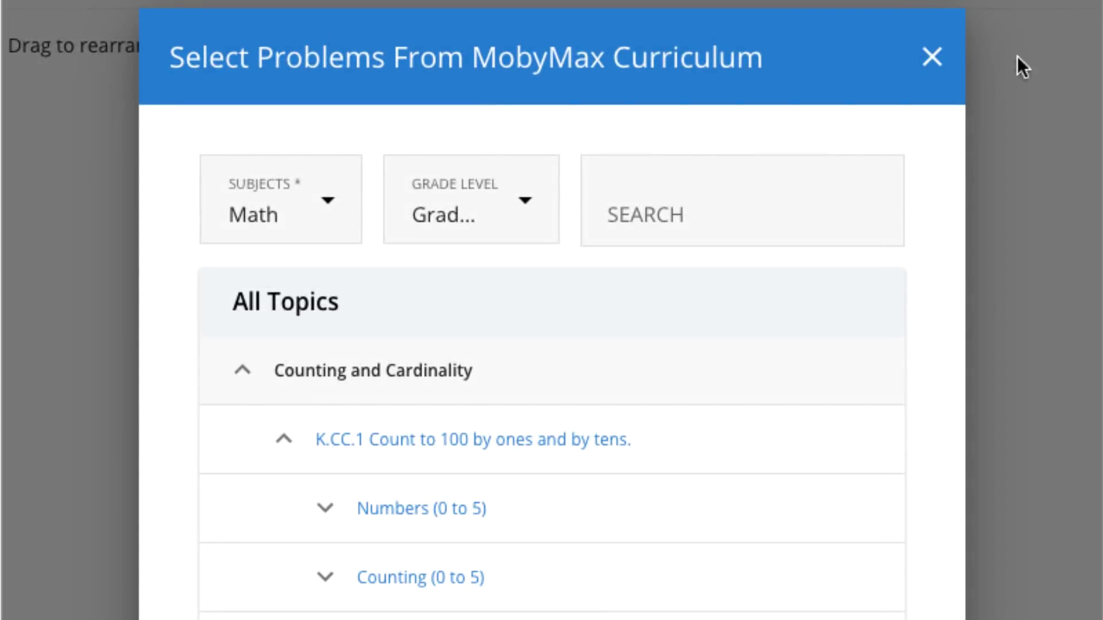
Check the subject and grade level choices for the curriculum problems, keeping Math as the subject.
left_click(321, 198)
left_click(363, 150)
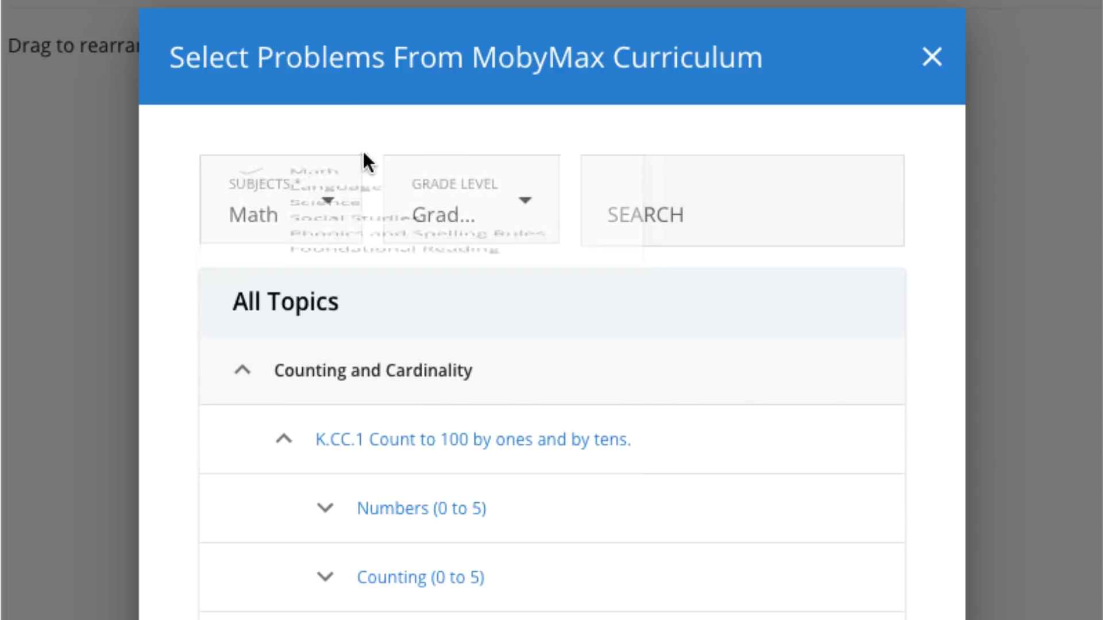
left_click(509, 201)
left_click(516, 109)
Search the curriculum topics for "addition" and clear the search.
left_click(677, 220)
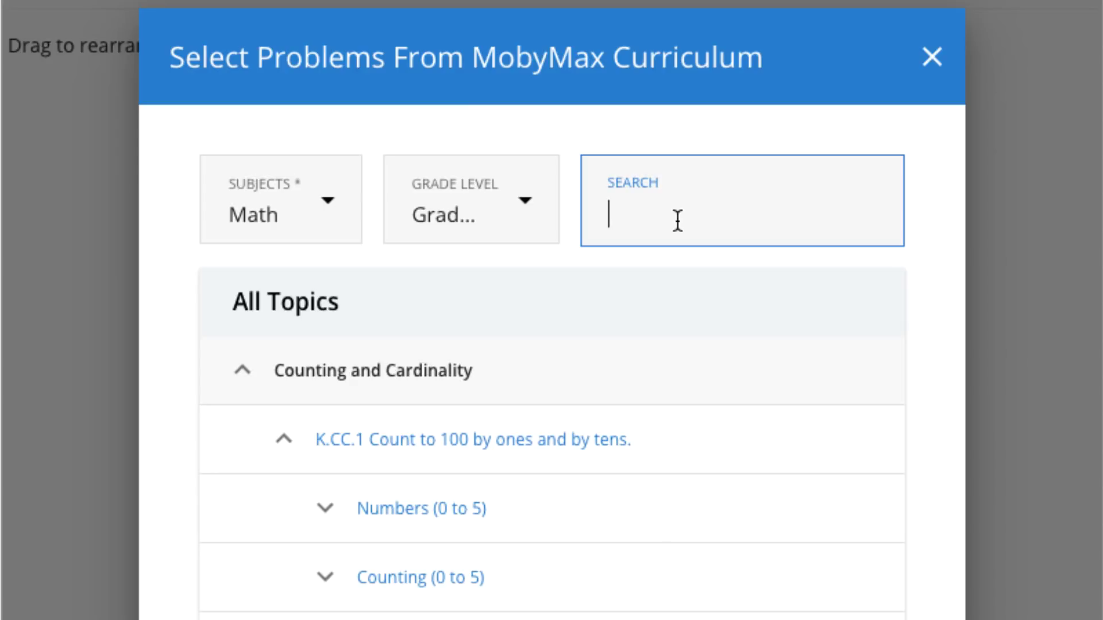
type("addition")
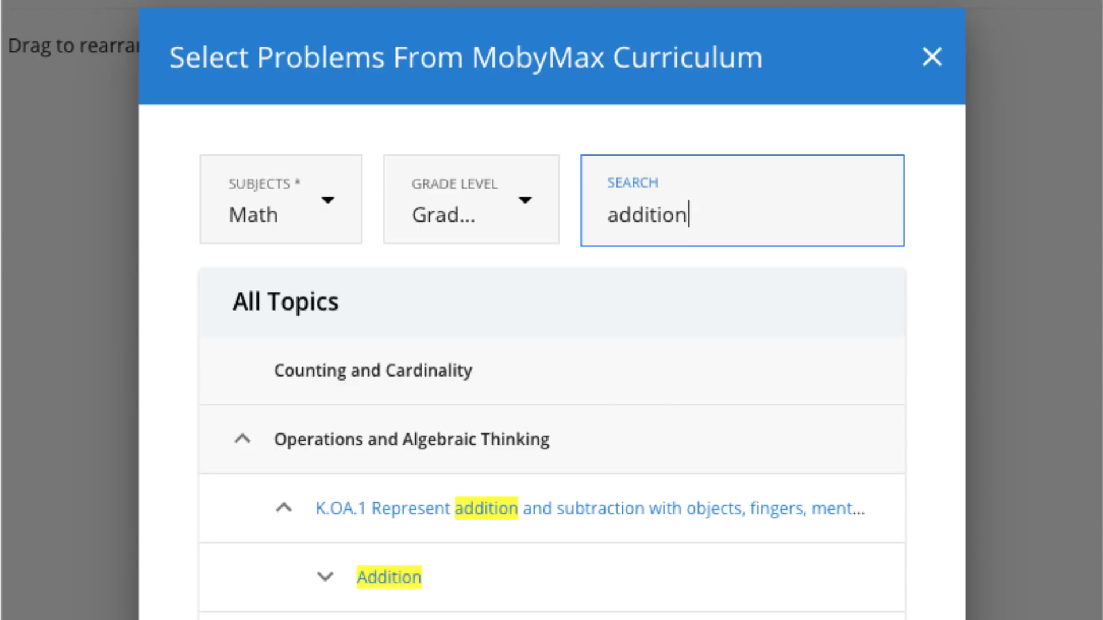
left_click_drag(758, 219, 560, 230)
key("BackSpace")
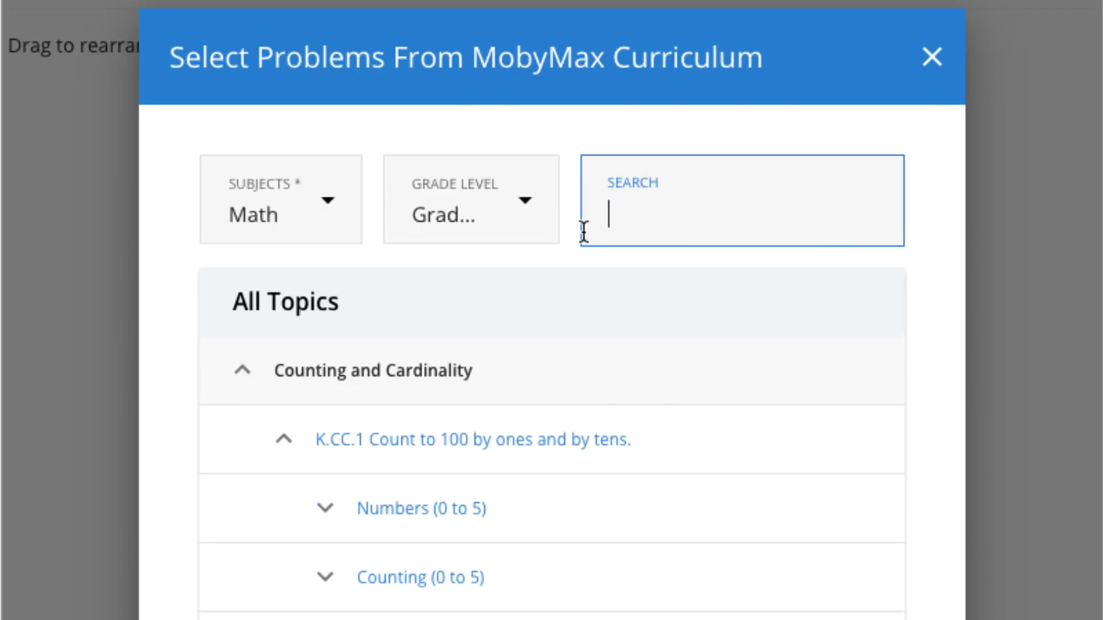
Expand Numbers (0 to 5) and its Learn numbers (0 to 5) skill, then preview the first problem and close the preview.
scroll(327, 310, "down", 4)
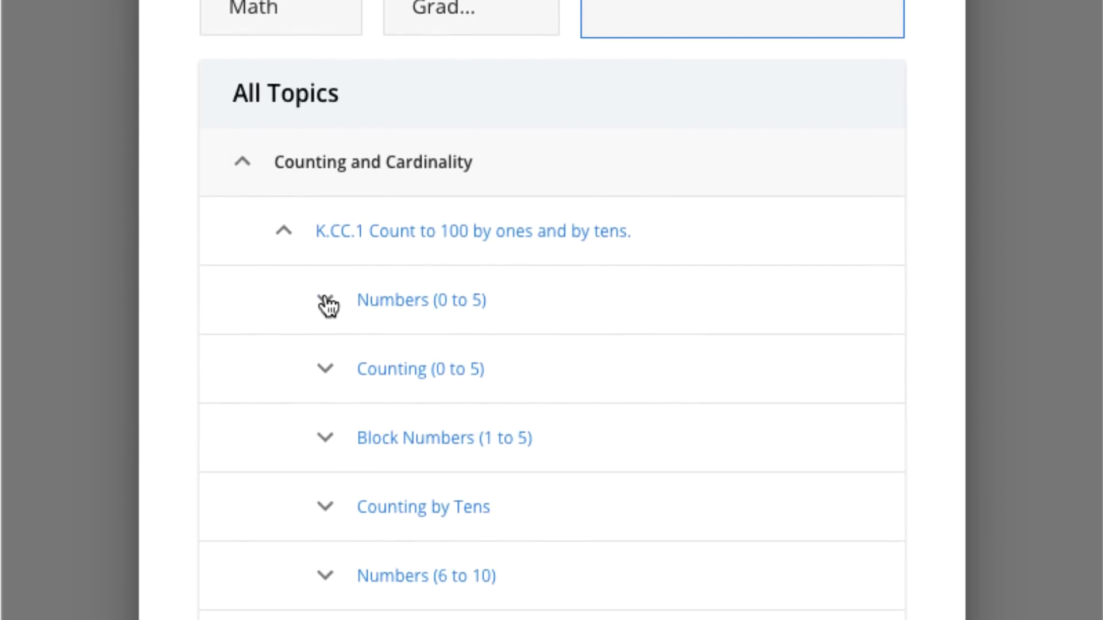
left_click(327, 302)
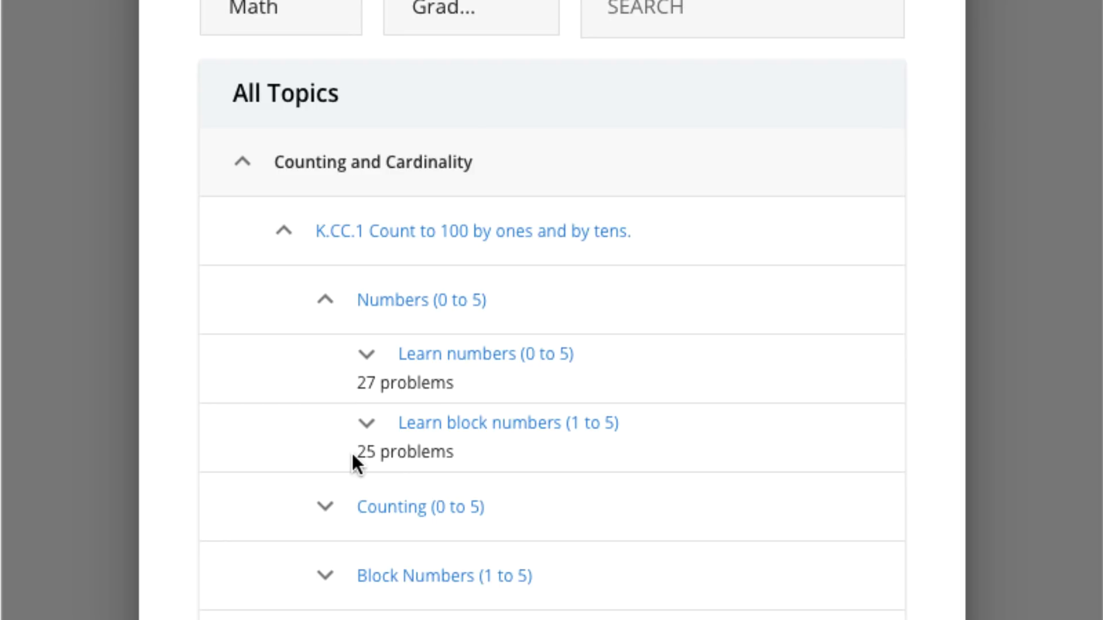
left_click(494, 358)
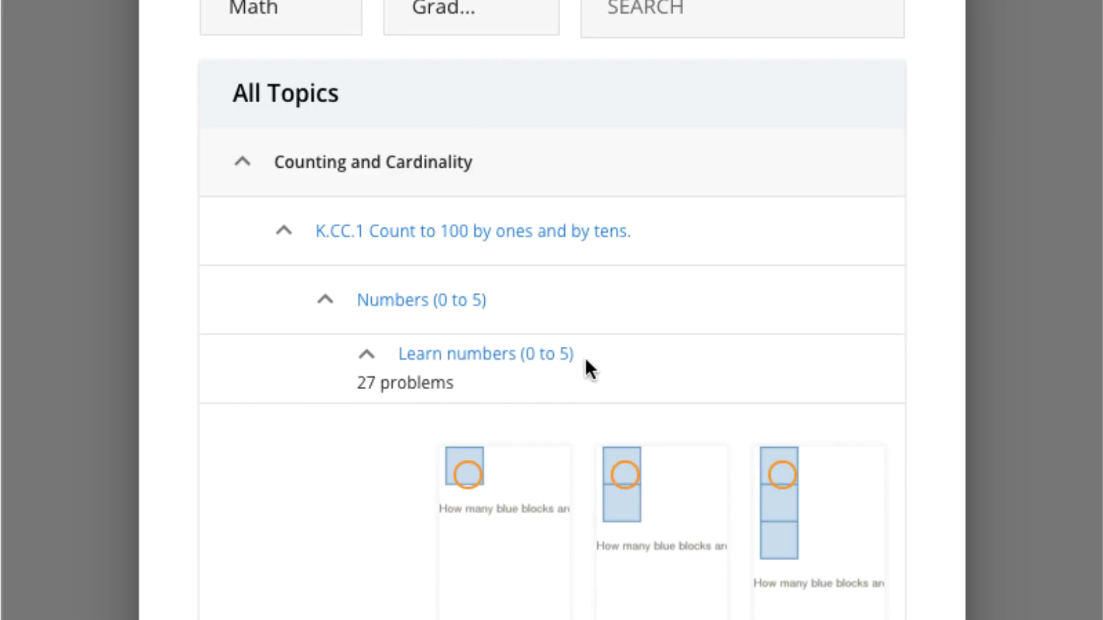
scroll(585, 368, "down", 3)
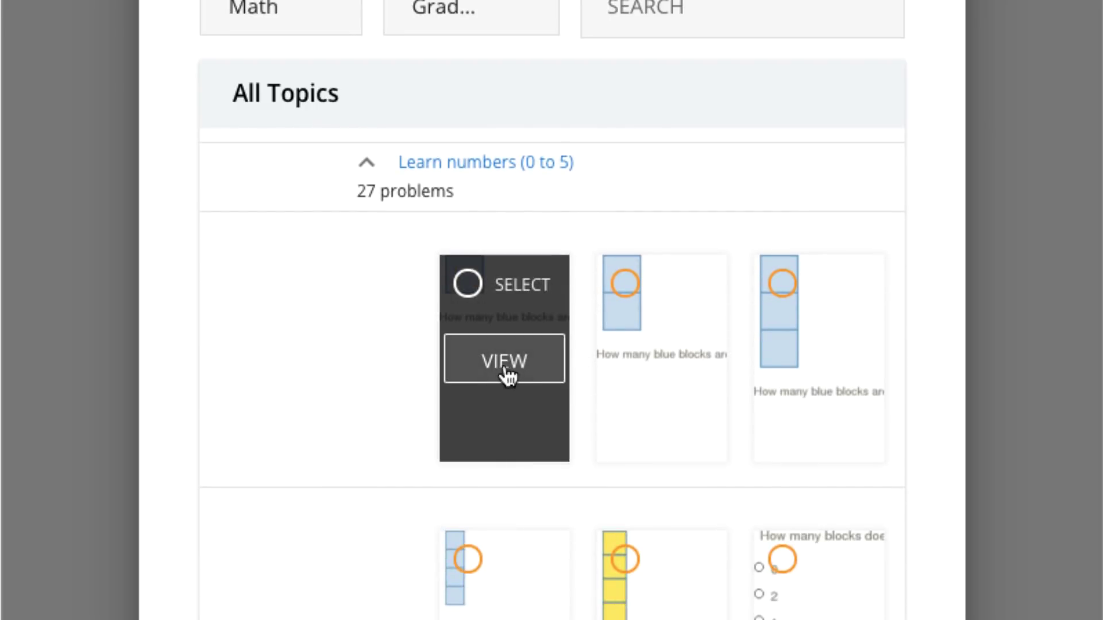
left_click(505, 374)
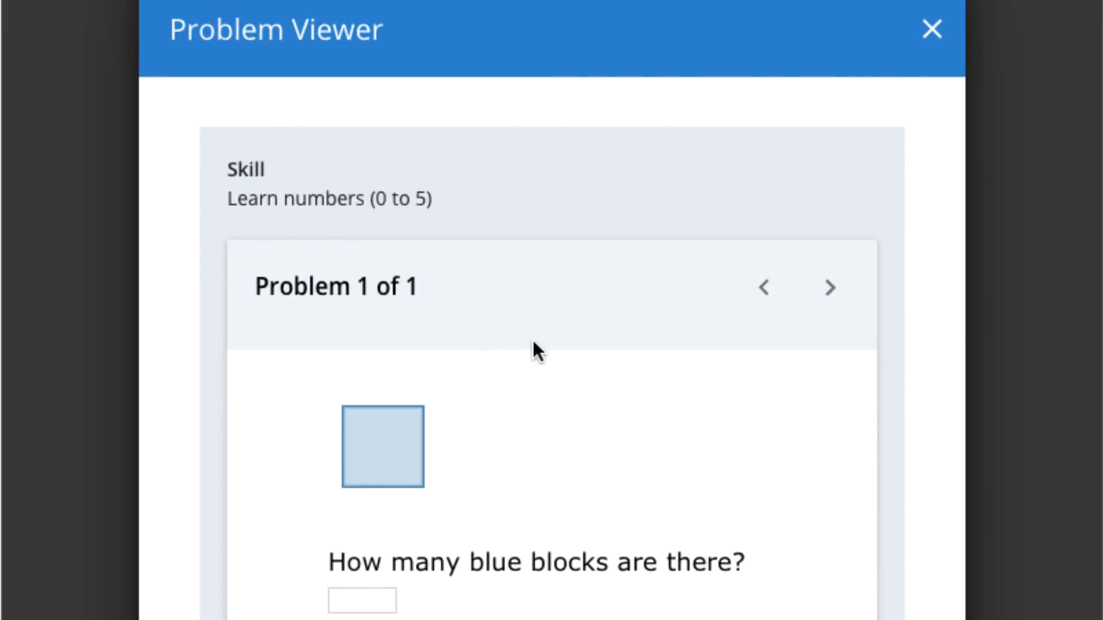
left_click(931, 30)
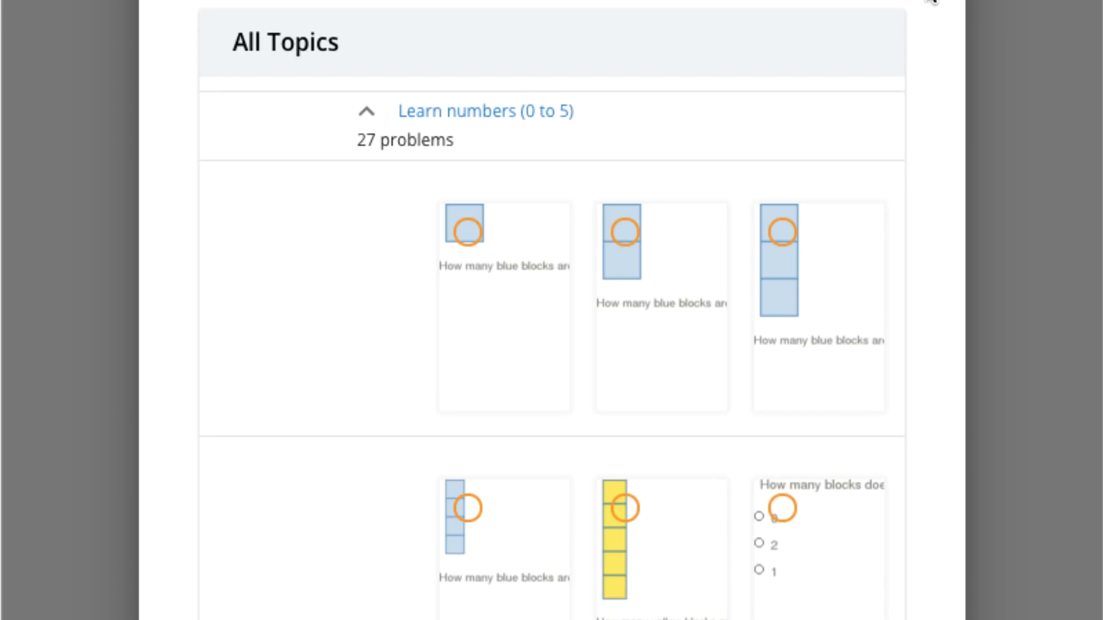
Select the first four Learn numbers (0 to 5) block-counting problems and add them to the test.
mouse_move(596, 541)
left_click(470, 233)
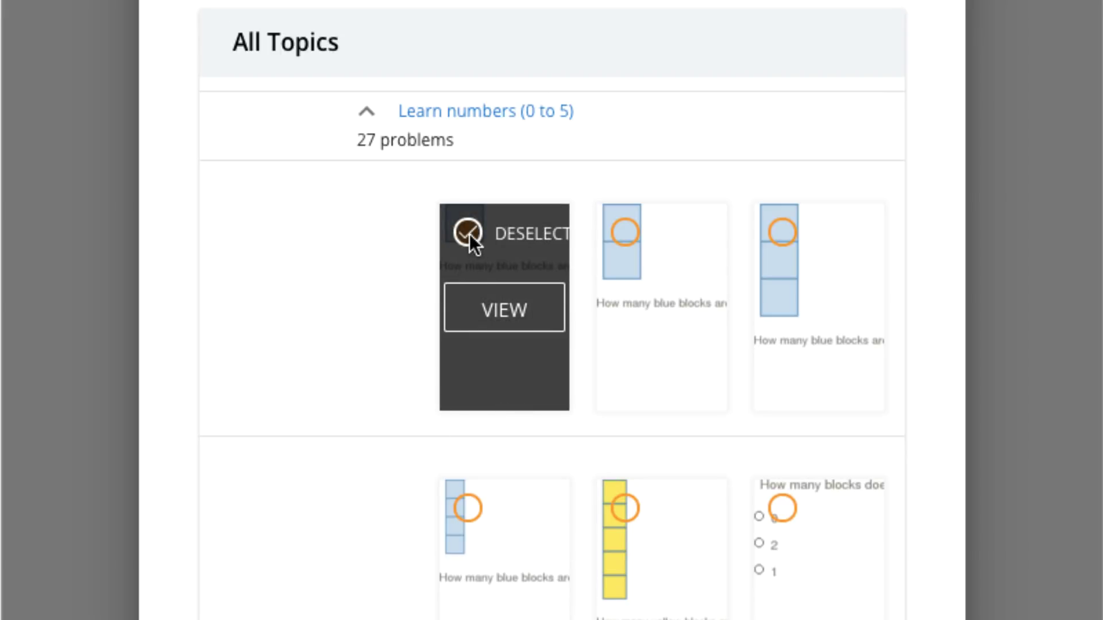
left_click(627, 232)
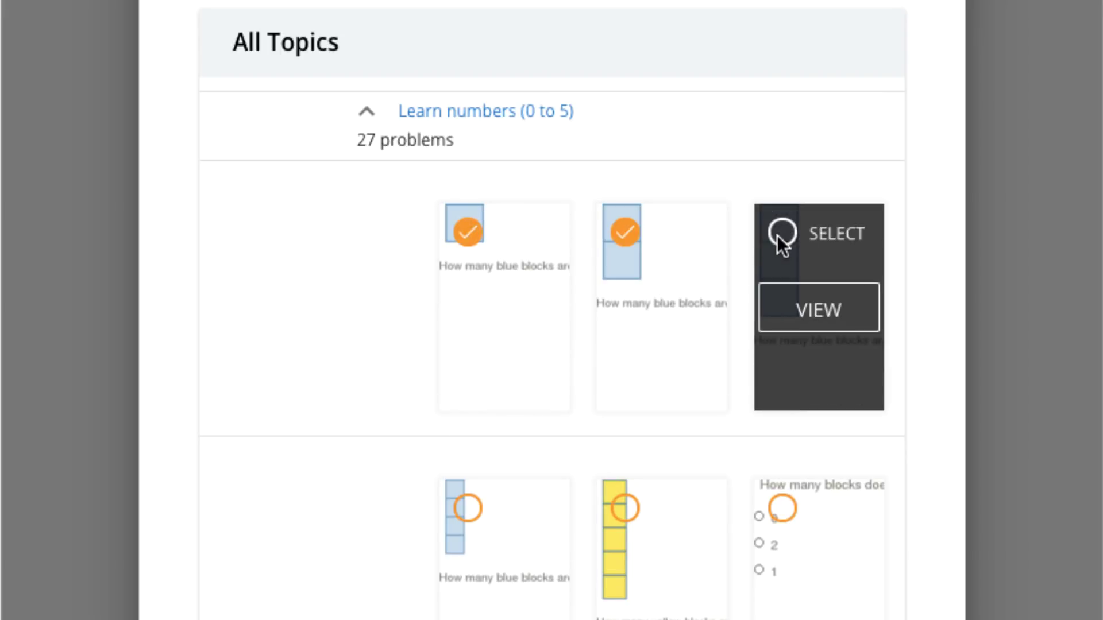
left_click(782, 234)
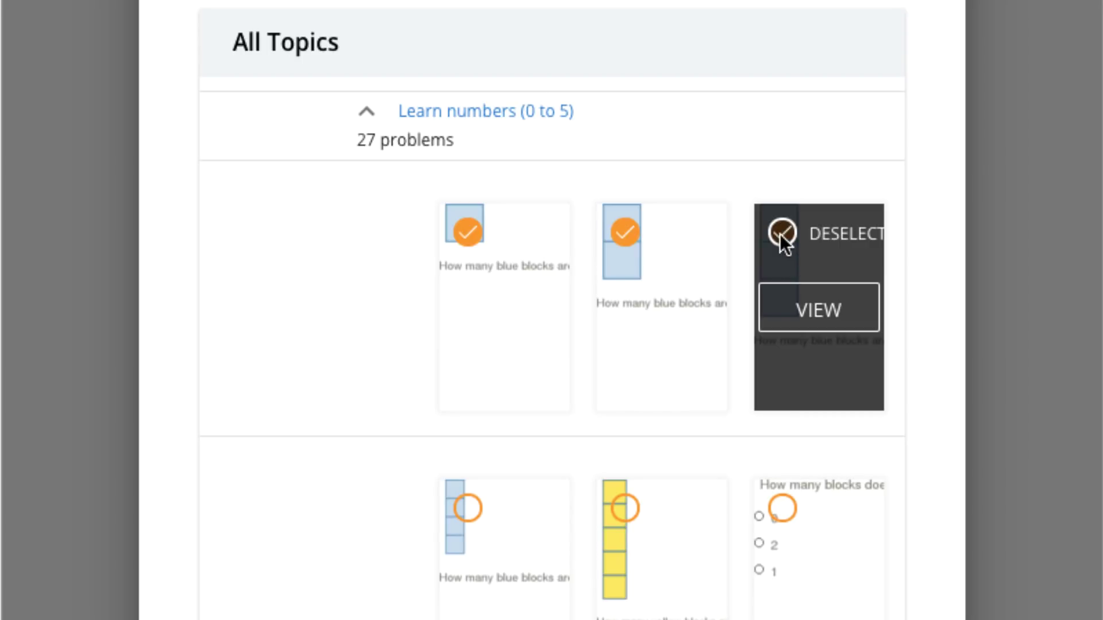
left_click(780, 233)
left_click(773, 247)
left_click(468, 508)
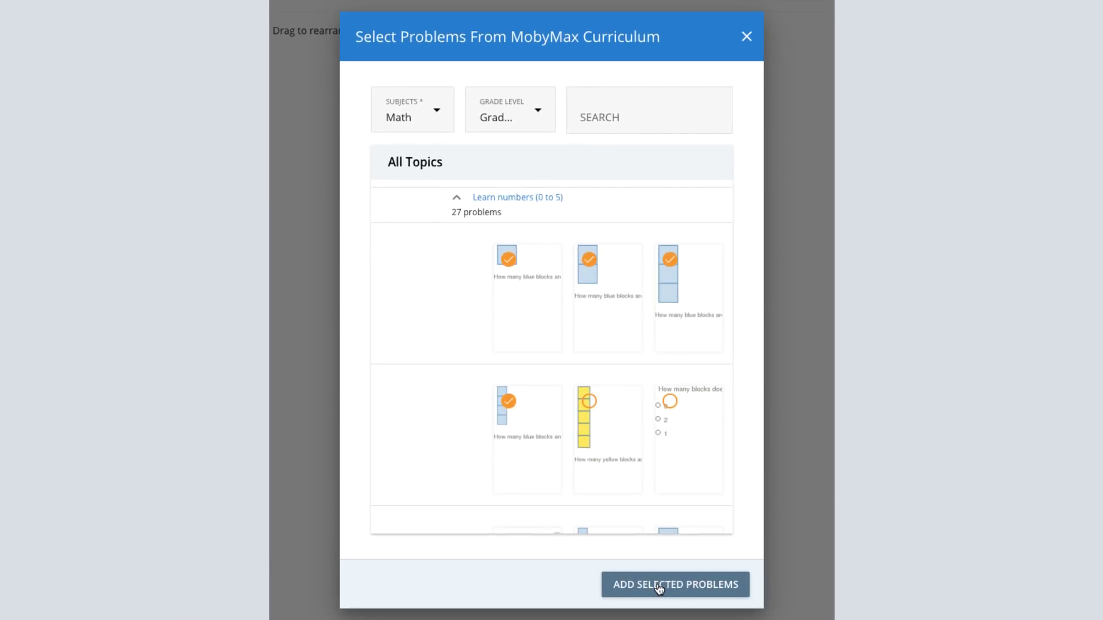
left_click(665, 601)
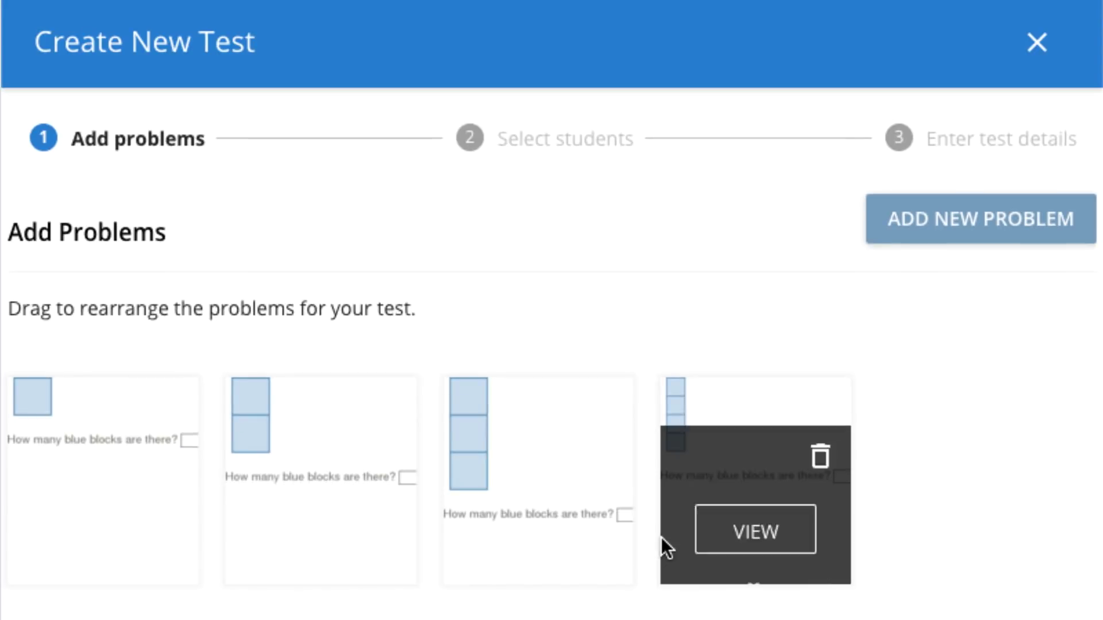
Delete the four-block problem from the test and move the three-block problem ahead of the two-block one.
mouse_move(797, 474)
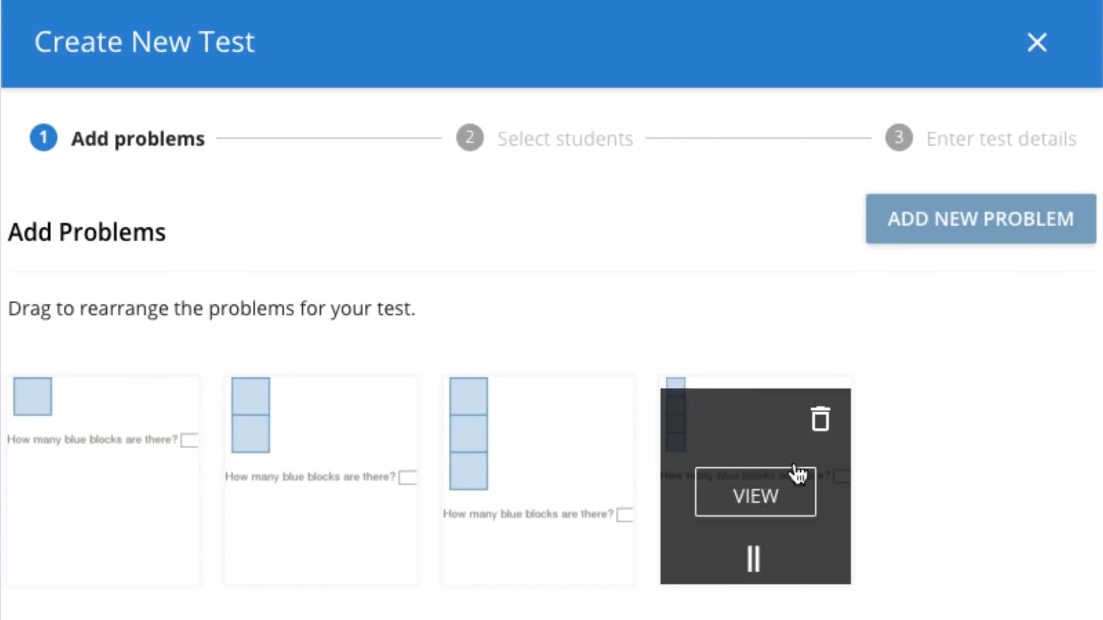
left_click(821, 409)
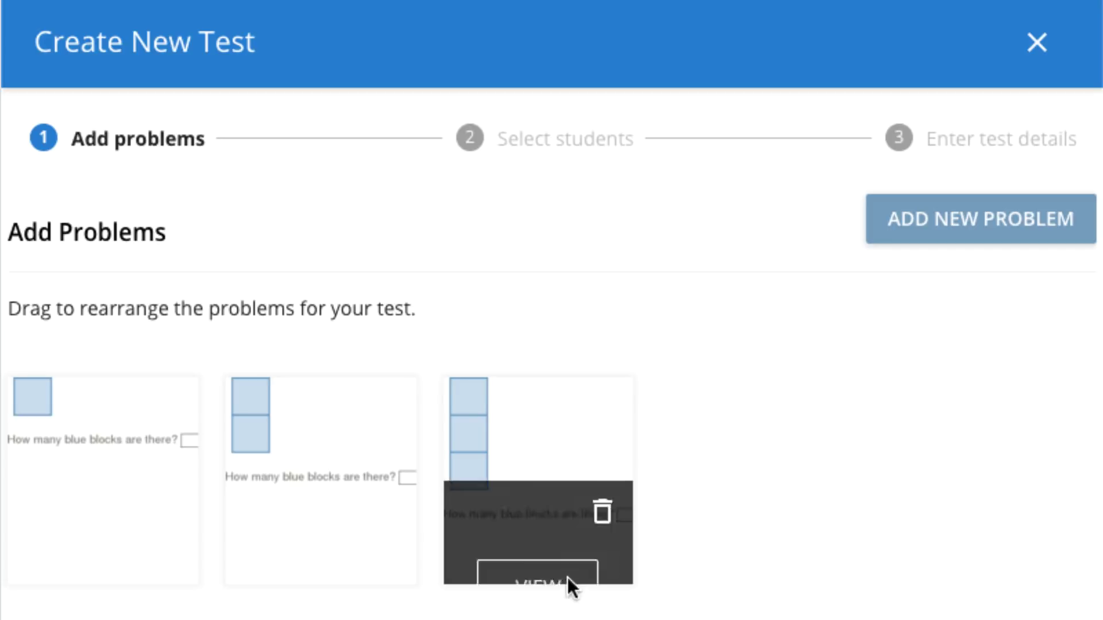
left_click_drag(534, 555, 299, 554)
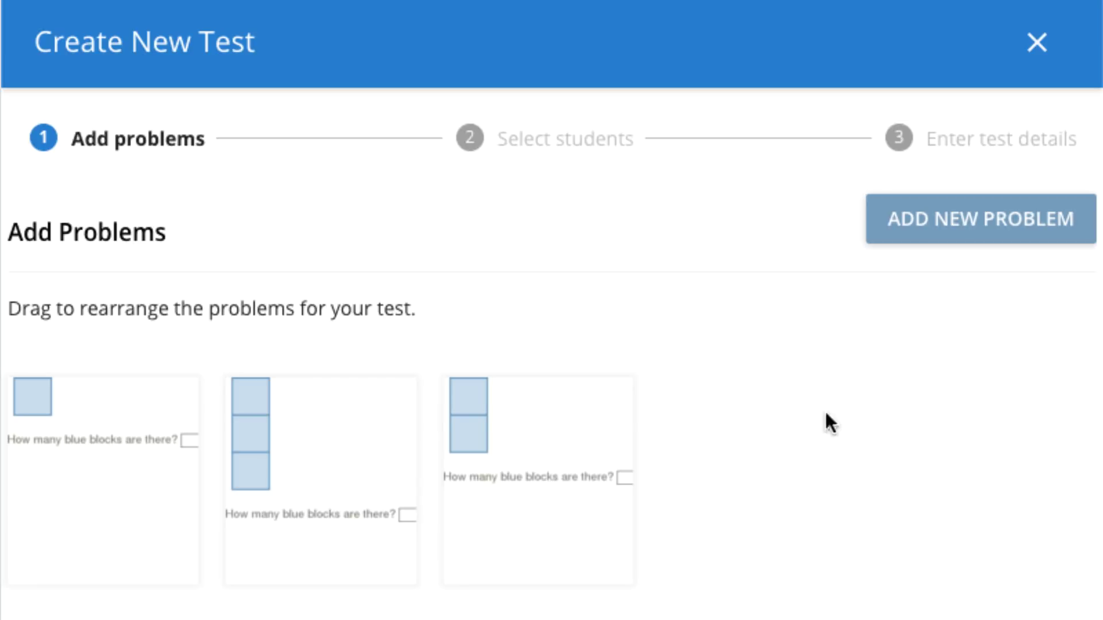
Add the two illustrated "Seven has two" block problems from Learn block numbers (6 to 10), under Numbers (6 to 10), to the test.
left_click(949, 225)
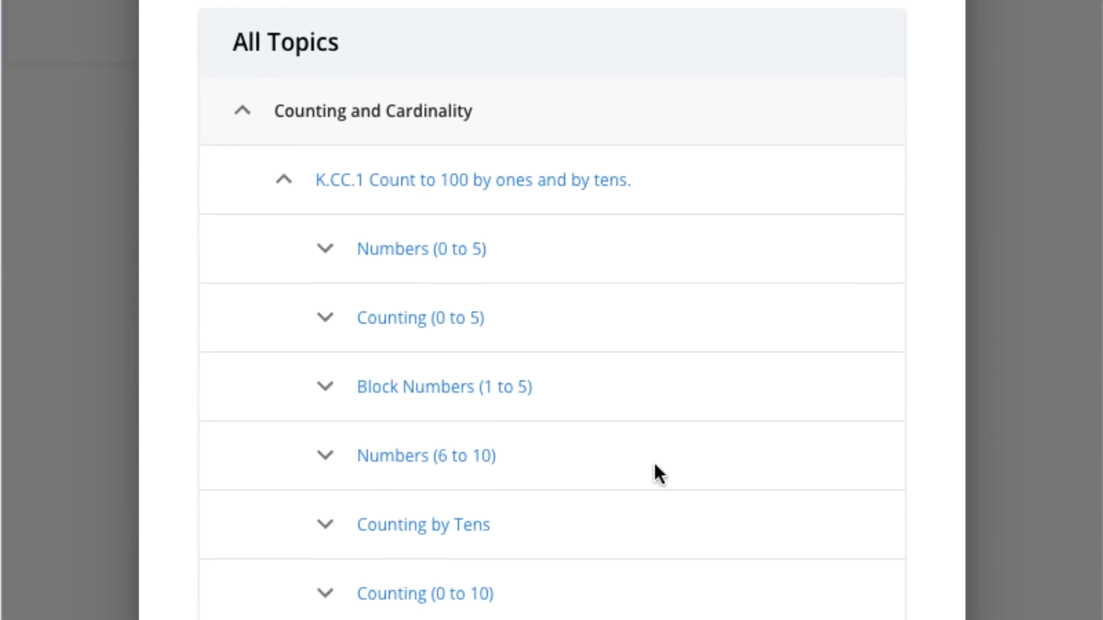
left_click(322, 458)
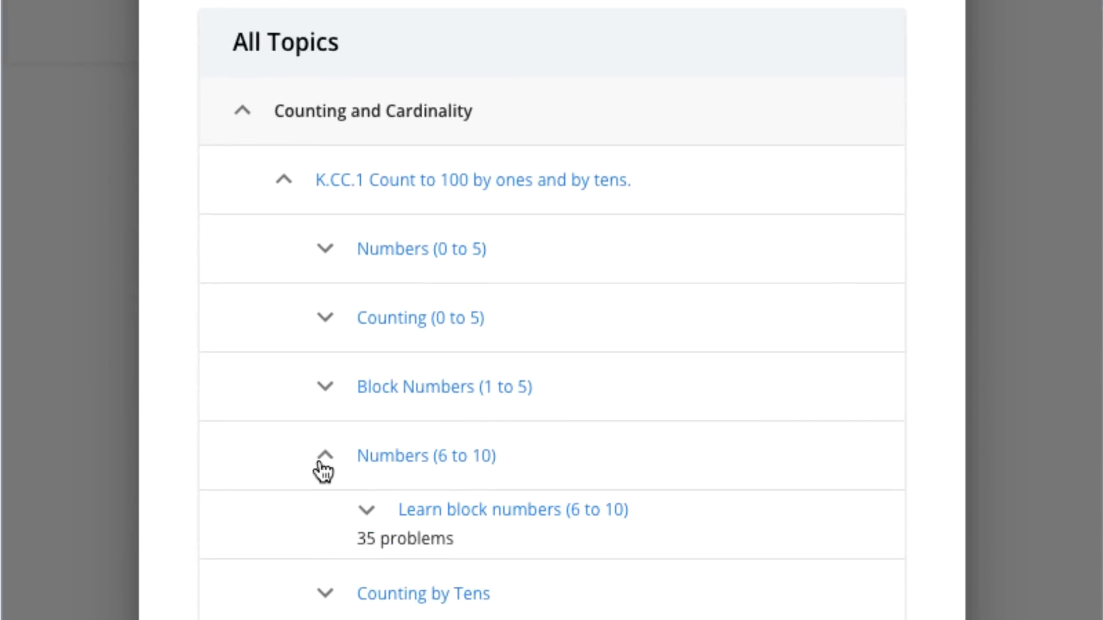
left_click(531, 514)
scroll(519, 570, "down", 8)
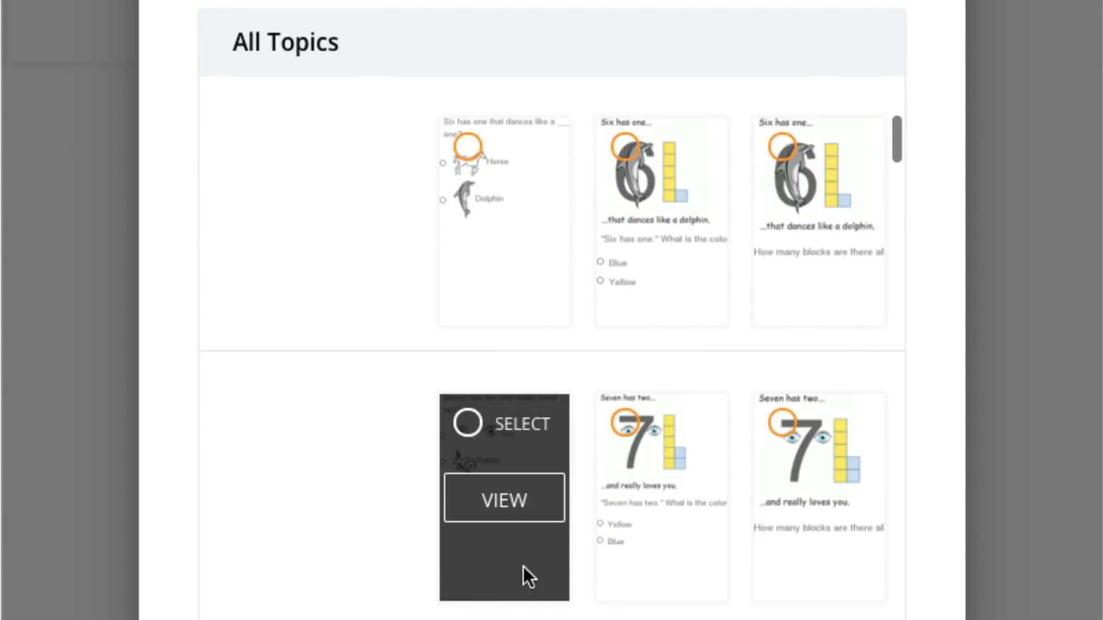
left_click(624, 425)
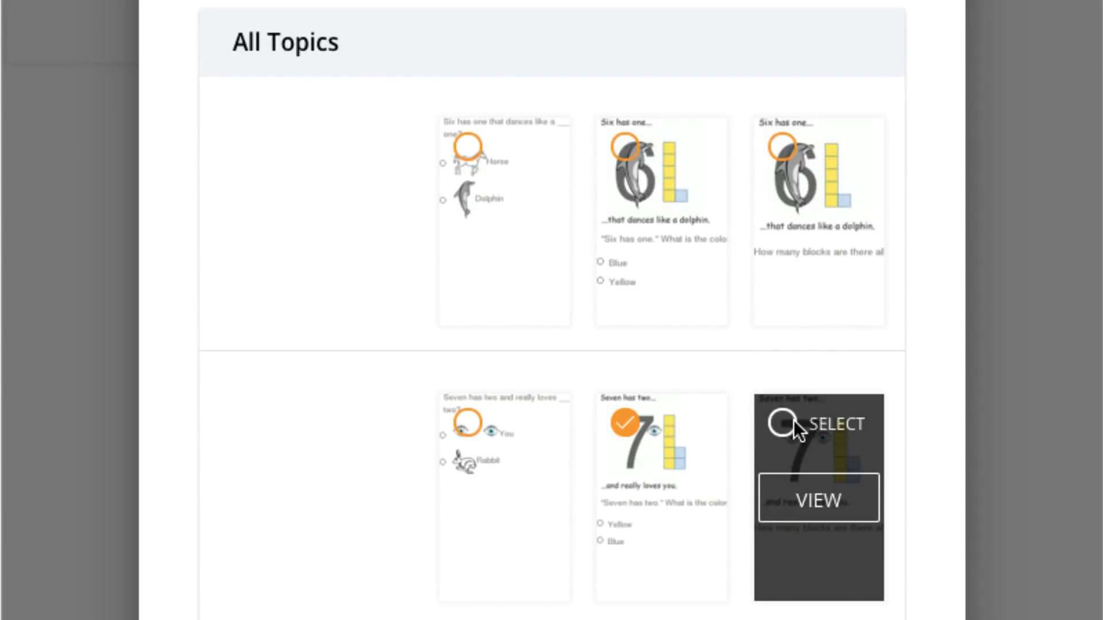
left_click(796, 424)
scroll(797, 428, "down", 5)
left_click(689, 601)
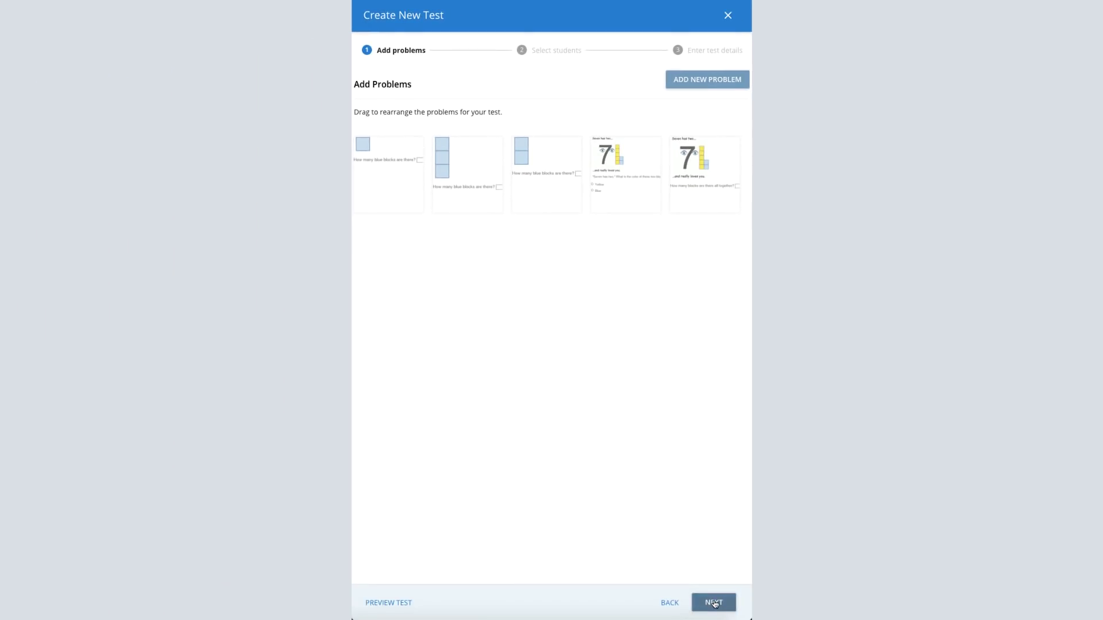
Proceed to student selection, assign the test to only the first listed student, and continue to the test details.
left_click(715, 603)
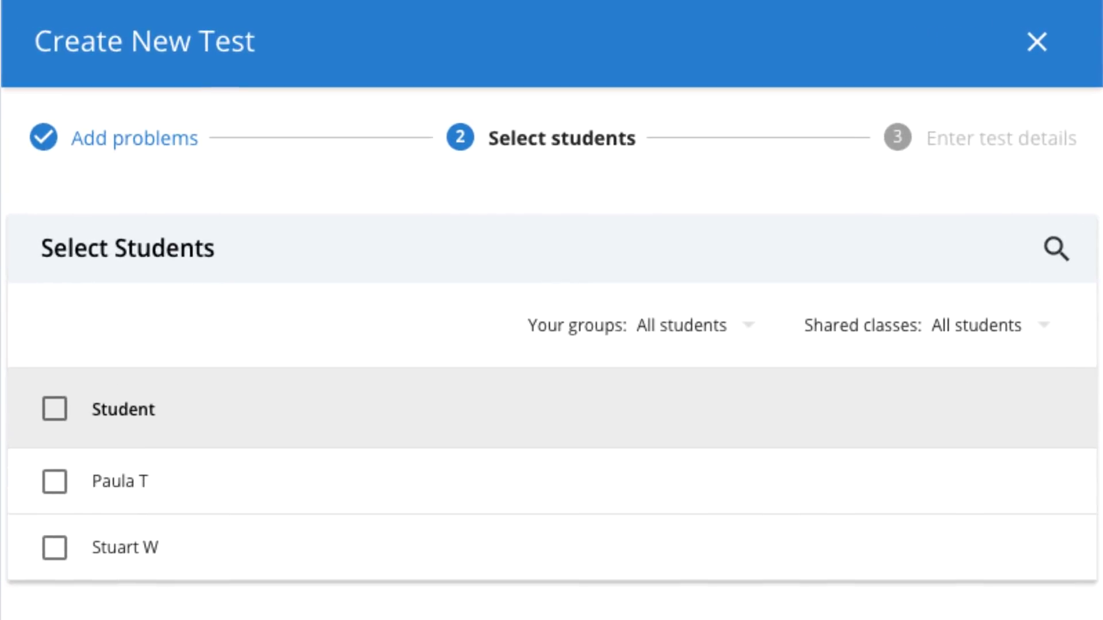
left_click(55, 486)
left_click(56, 549)
left_click(56, 549)
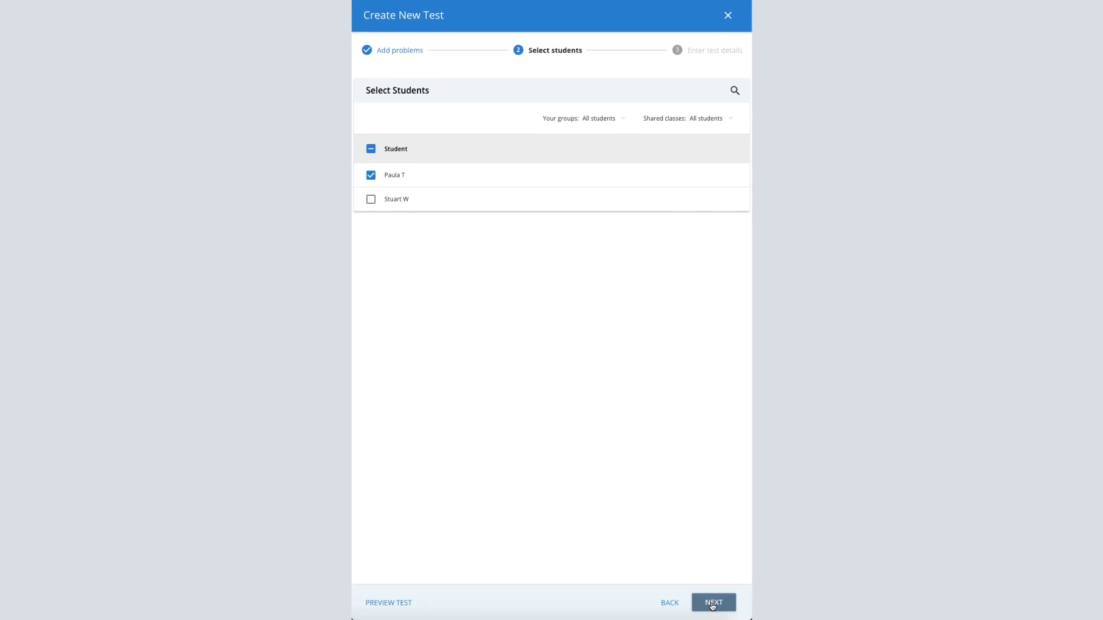
left_click(712, 603)
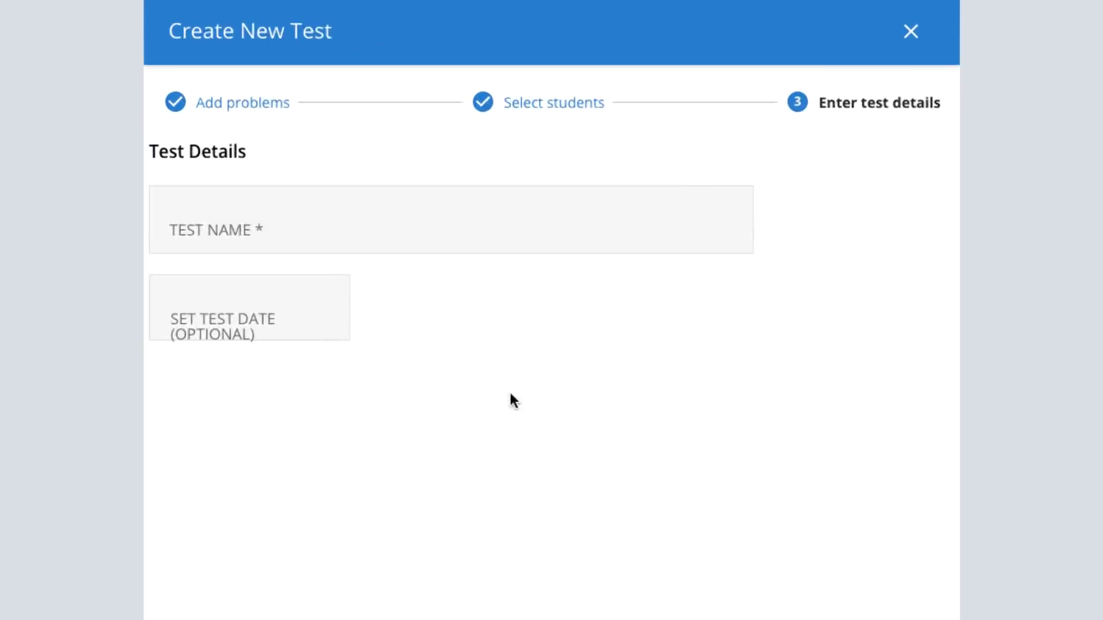
Name the test "homework for March 26th", set its date to Mar 26, 2020, and finish creating it.
left_click(151, 305)
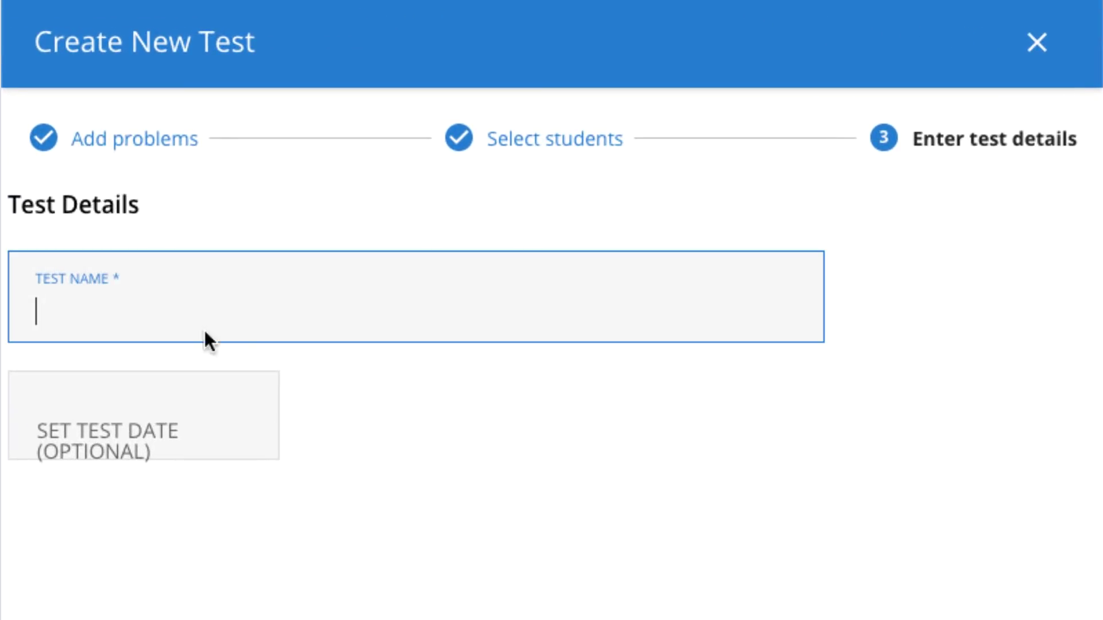
type("homework for March 26th")
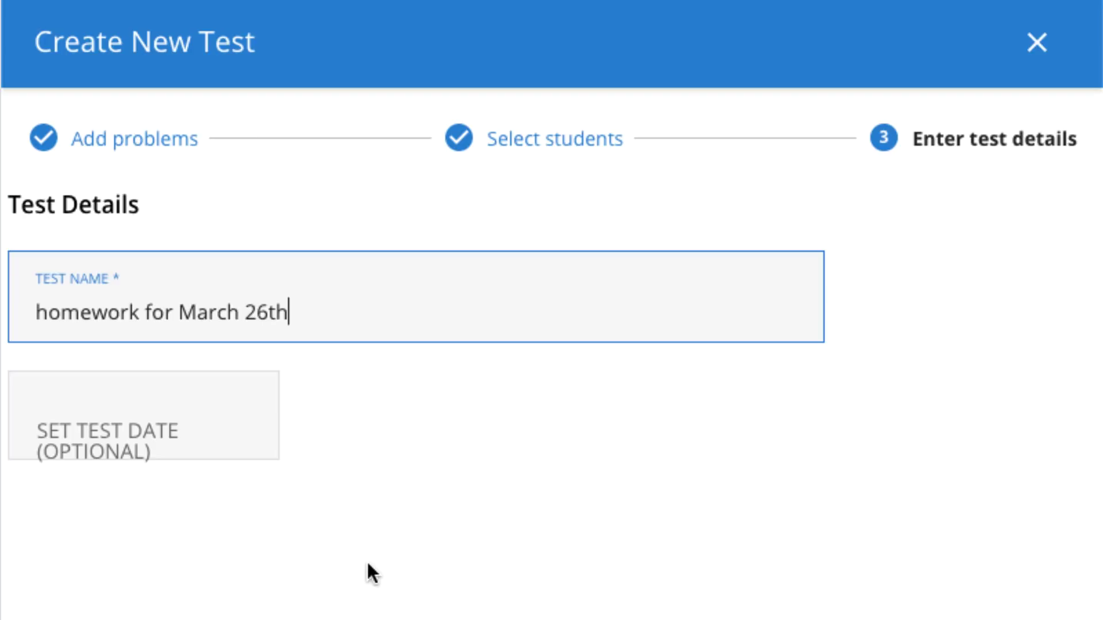
left_click(95, 391)
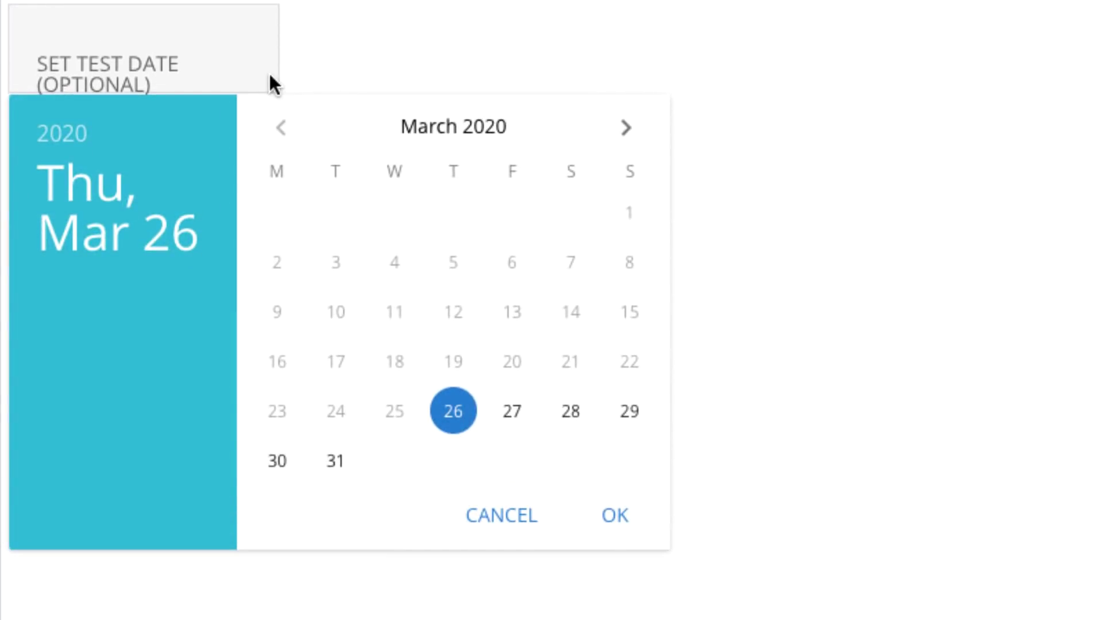
left_click(618, 515)
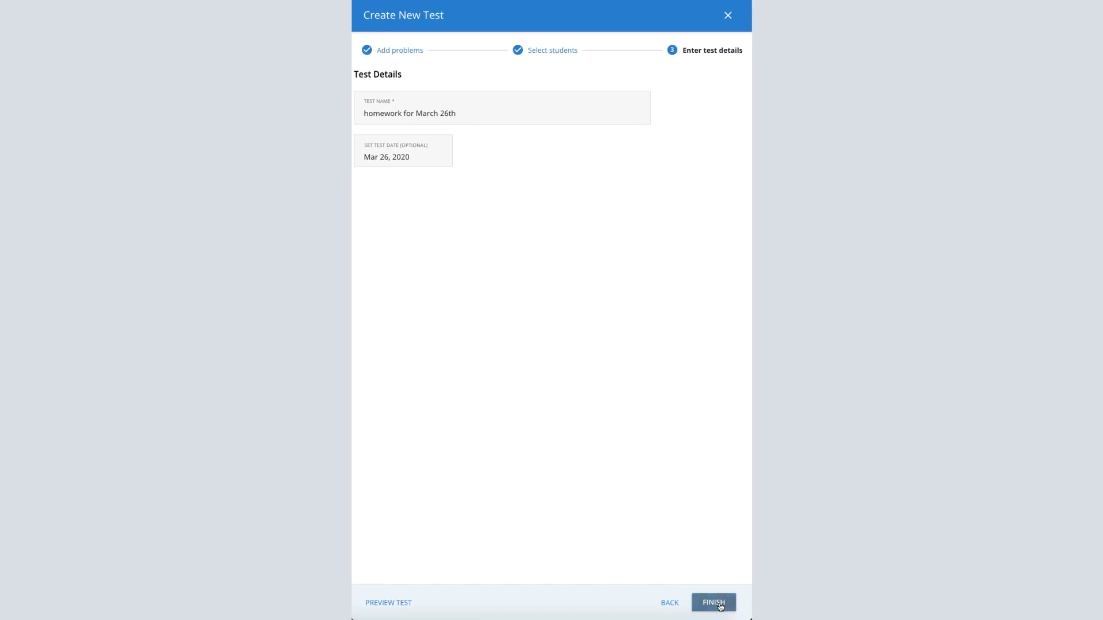
left_click(721, 607)
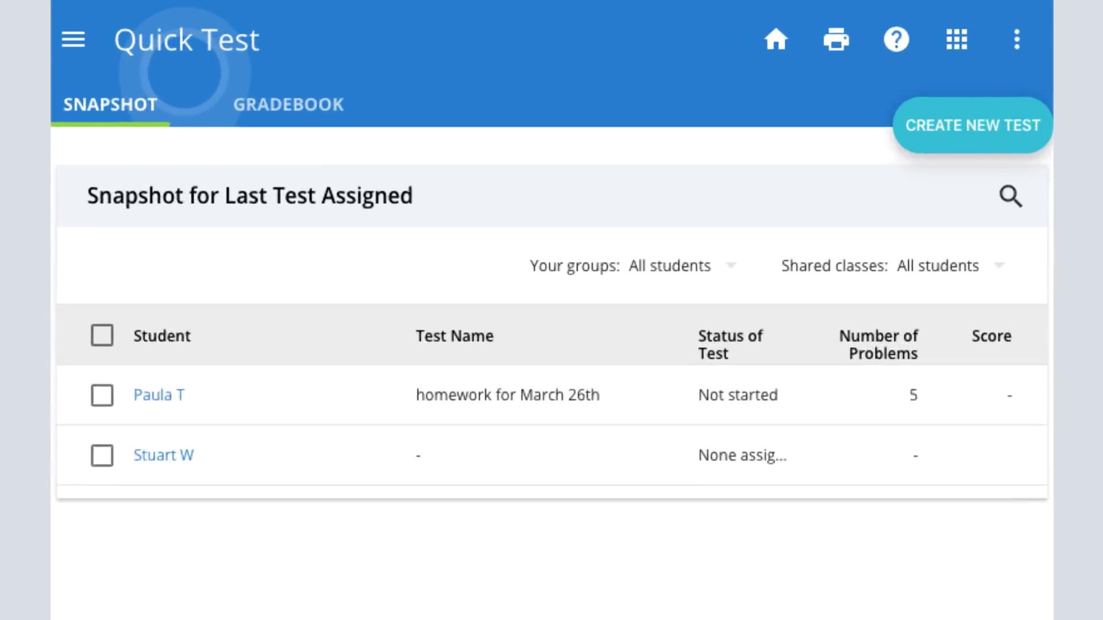